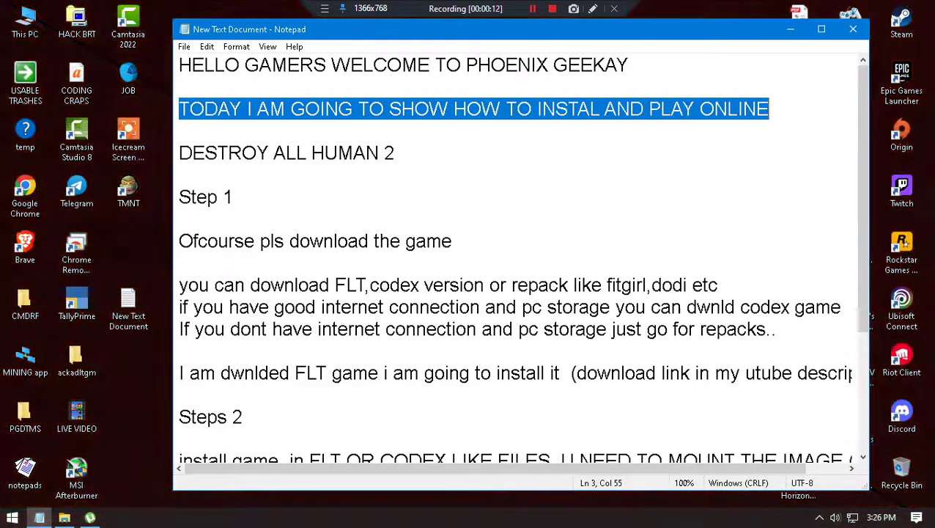
Highlight the game title, the "Step 1" heading and the line about downloading the game in the notes
{"action": "left_click_drag", "start_coordinate": [400, 153], "coordinate": [178, 152]}
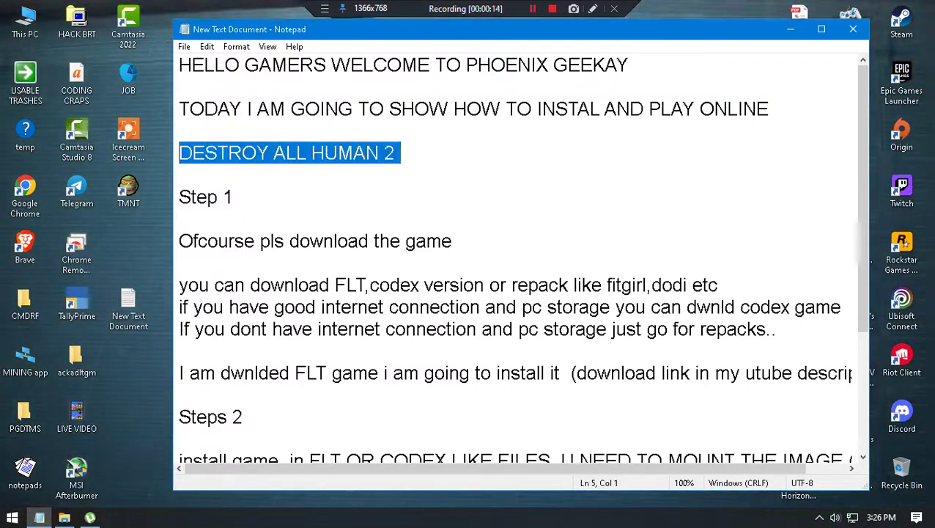
{"action": "scroll", "coordinate": [513, 257], "scroll_direction": "down", "scroll_amount": 1}
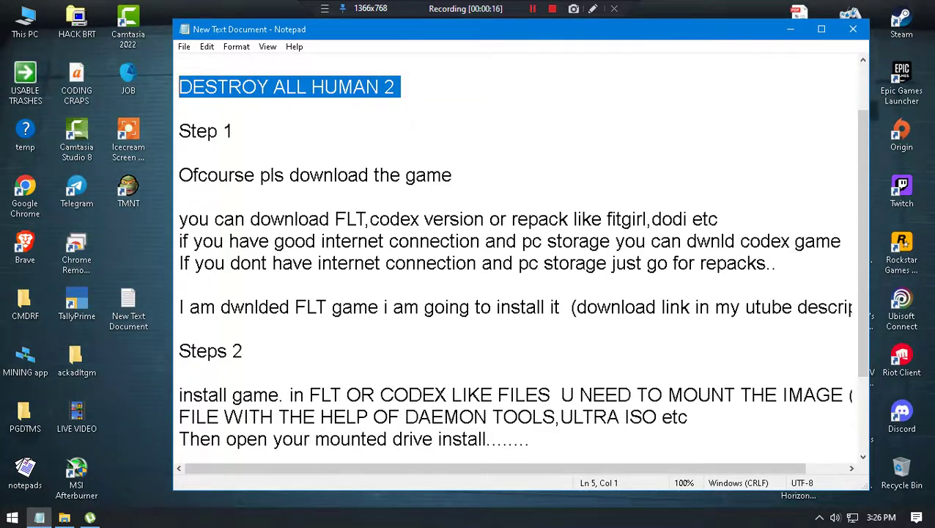
{"action": "left_click_drag", "start_coordinate": [179, 131], "coordinate": [233, 130]}
{"action": "left_click_drag", "start_coordinate": [179, 174], "coordinate": [457, 175]}
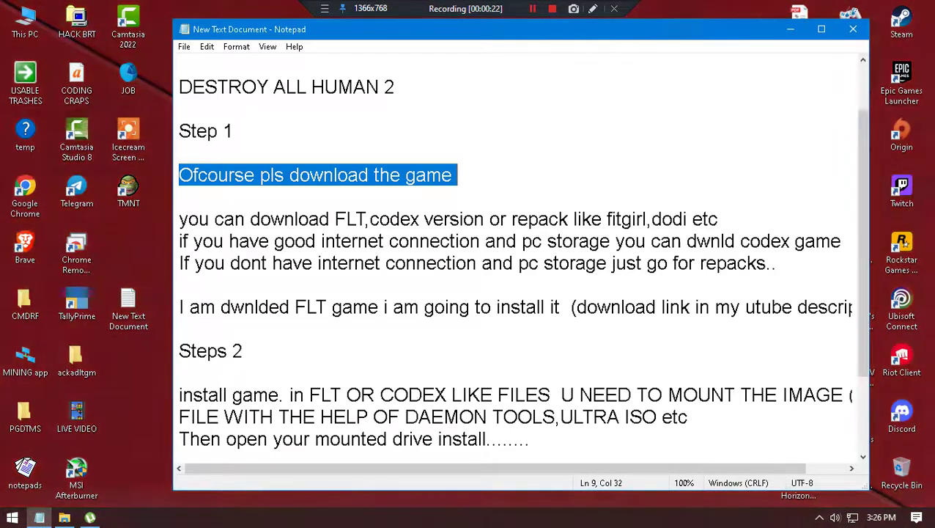
Maximize the notes and highlight the lines on FLT, codex and repack versions and the start of the FLT download line
{"action": "left_click", "coordinate": [821, 29]}
{"action": "left_click_drag", "start_coordinate": [6, 194], "coordinate": [544, 194]}
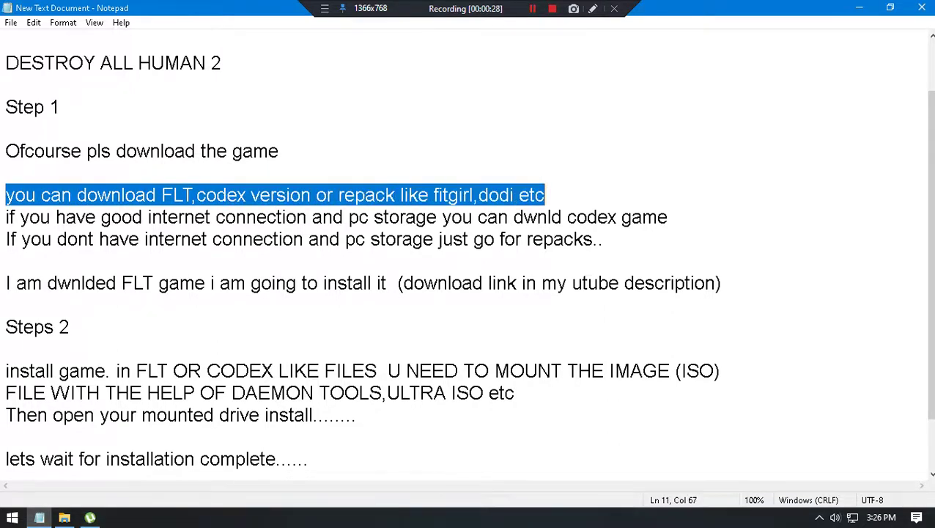
{"action": "left_click_drag", "start_coordinate": [6, 217], "coordinate": [667, 217]}
{"action": "left_click_drag", "start_coordinate": [6, 239], "coordinate": [603, 239]}
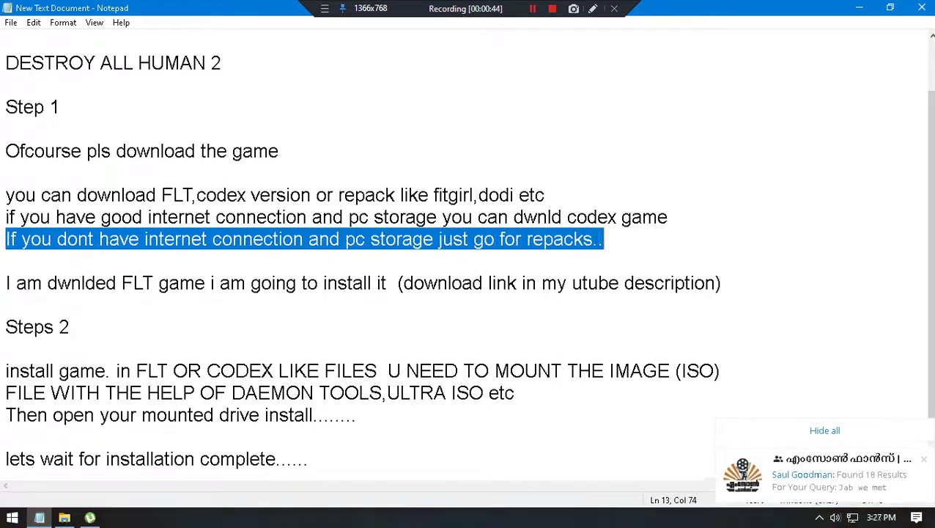
{"action": "left_click_drag", "start_coordinate": [133, 283], "coordinate": [94, 283]}
{"action": "left_click_drag", "start_coordinate": [6, 283], "coordinate": [251, 283]}
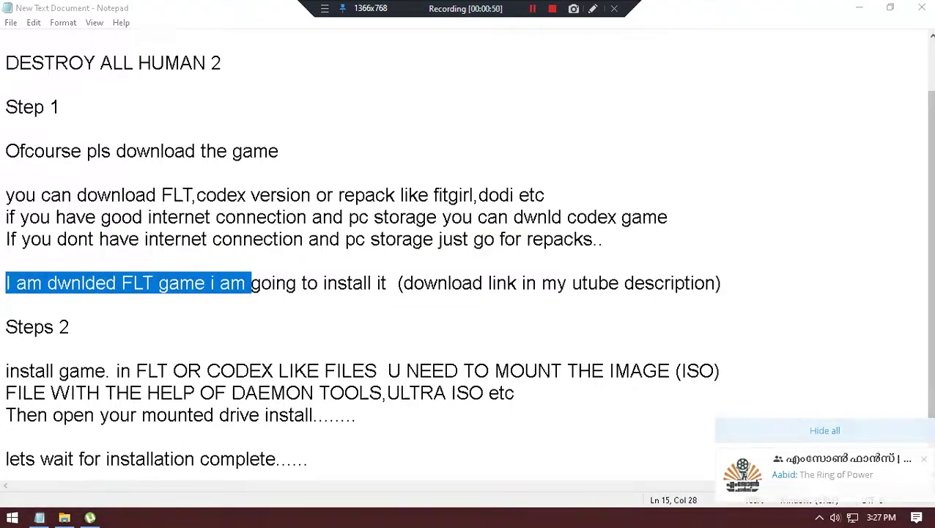
Quit the background messaging app whose chat notifications pop up over the notes
{"action": "left_click", "coordinate": [6, 304]}
{"action": "left_click", "coordinate": [819, 518]}
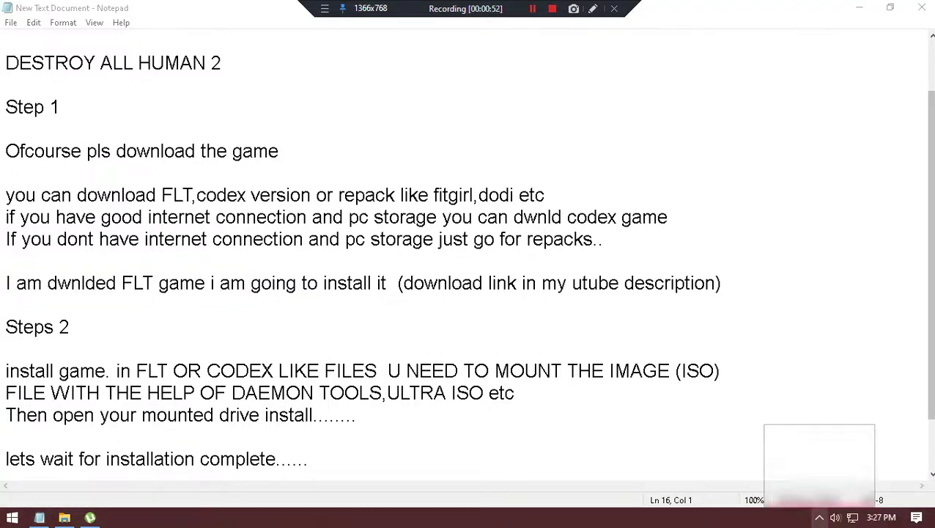
{"action": "right_click", "coordinate": [833, 466]}
{"action": "left_click", "coordinate": [773, 447]}
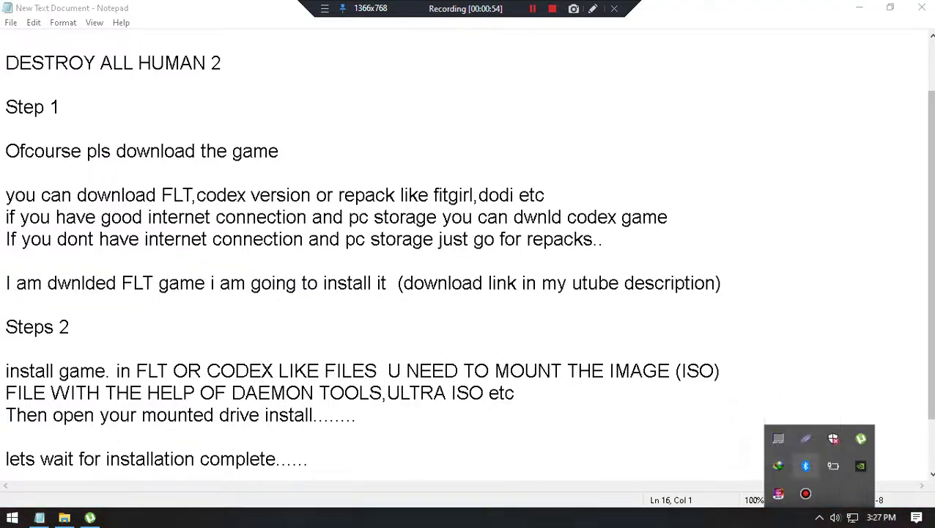
Highlight the repack advice, the FLT game line and its remark about the download link in the description
{"action": "left_click", "coordinate": [6, 217]}
{"action": "left_click_drag", "start_coordinate": [6, 239], "coordinate": [592, 239]}
{"action": "left_click", "coordinate": [6, 261]}
{"action": "left_click_drag", "start_coordinate": [6, 283], "coordinate": [720, 283]}
{"action": "left_click", "coordinate": [69, 326]}
{"action": "left_click_drag", "start_coordinate": [403, 283], "coordinate": [715, 283]}
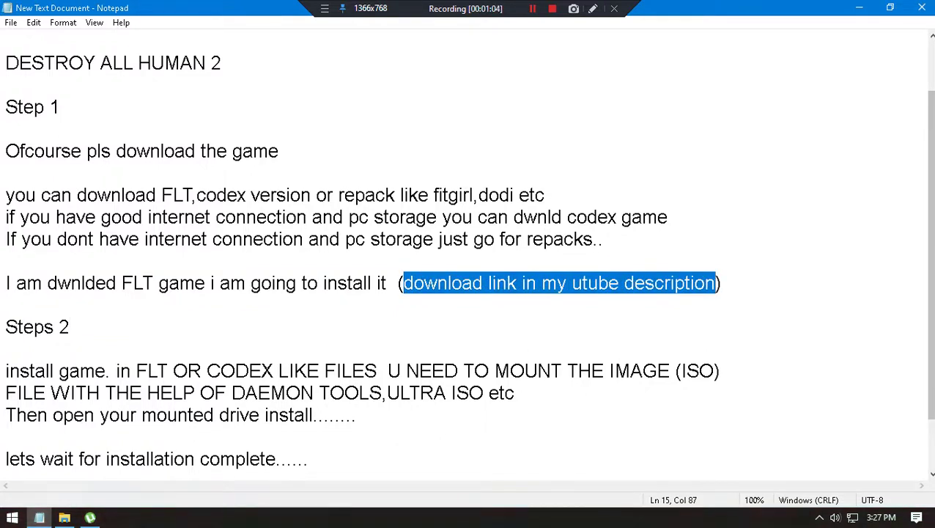
Minimize the notes, switch to µTorrent and open the containing folder of the completed Destroy_All_Humans_2_Reprobed-FLT torrent
{"action": "left_click", "coordinate": [859, 7]}
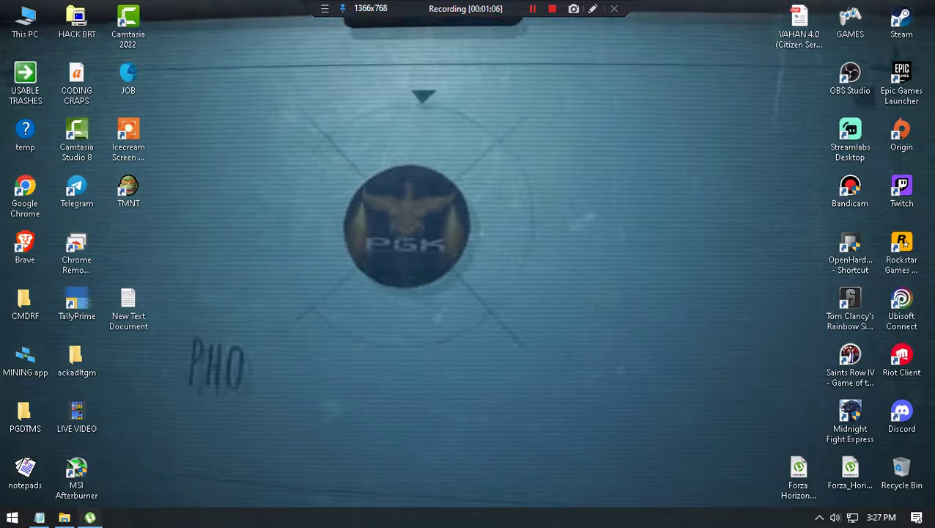
{"action": "left_click", "coordinate": [90, 517]}
{"action": "scroll", "coordinate": [576, 246], "scroll_direction": "down", "scroll_amount": 1}
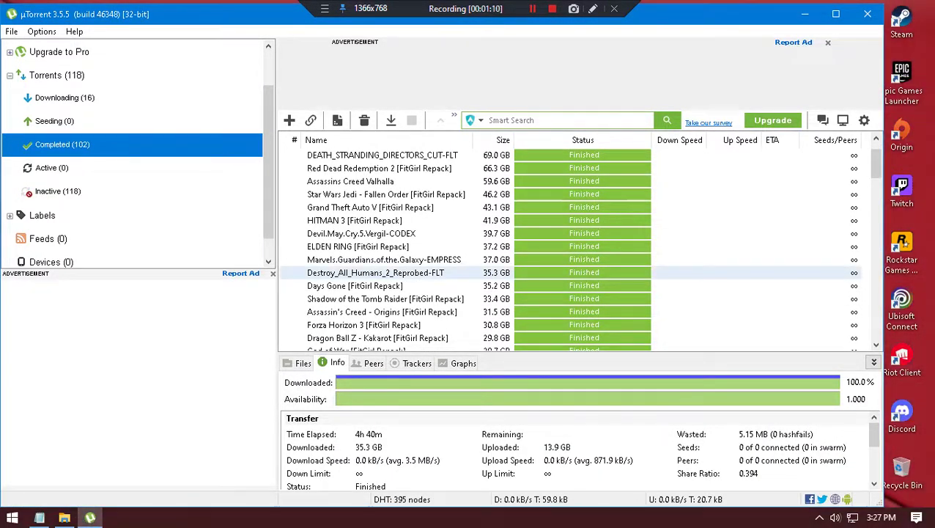
{"action": "right_click", "coordinate": [415, 272]}
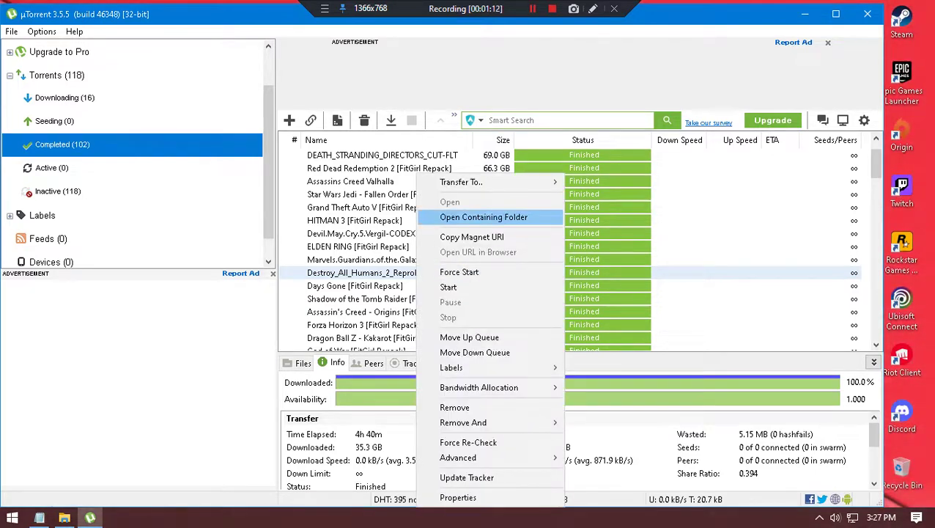
{"action": "left_click", "coordinate": [469, 216]}
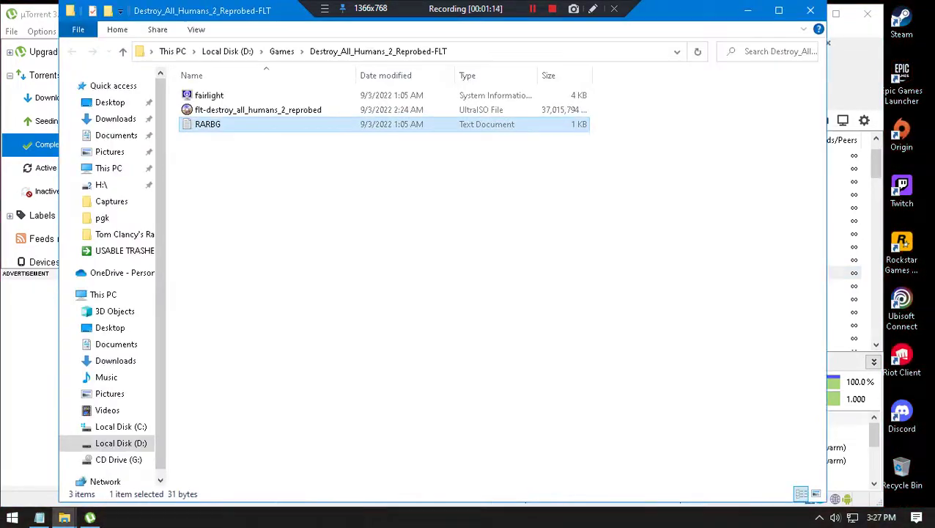
Maximize the game folder and check the combined size of its three files in their properties
{"action": "left_click_drag", "start_coordinate": [279, 1], "coordinate": [278, 52]}
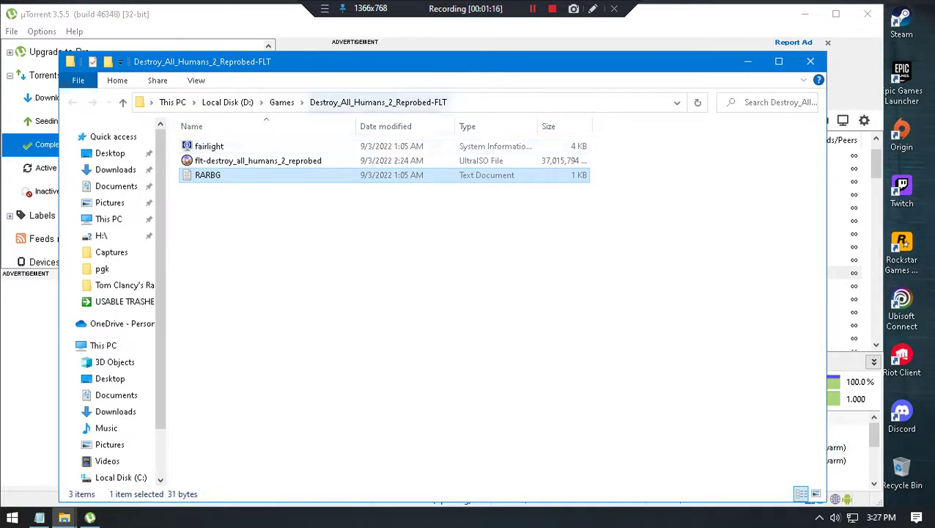
{"action": "left_click", "coordinate": [778, 61]}
{"action": "mouse_move", "coordinate": [240, 172]}
{"action": "left_mouse_down"}
{"action": "mouse_move", "coordinate": [165, 99]}
{"action": "mouse_move", "coordinate": [166, 87]}
{"action": "left_mouse_up"}
{"action": "right_click", "coordinate": [166, 87]}
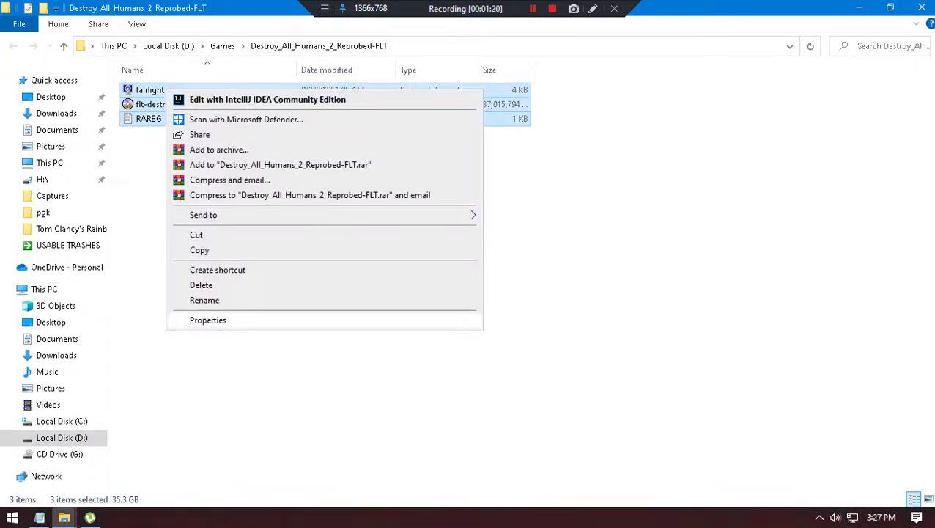
{"action": "left_click", "coordinate": [205, 319]}
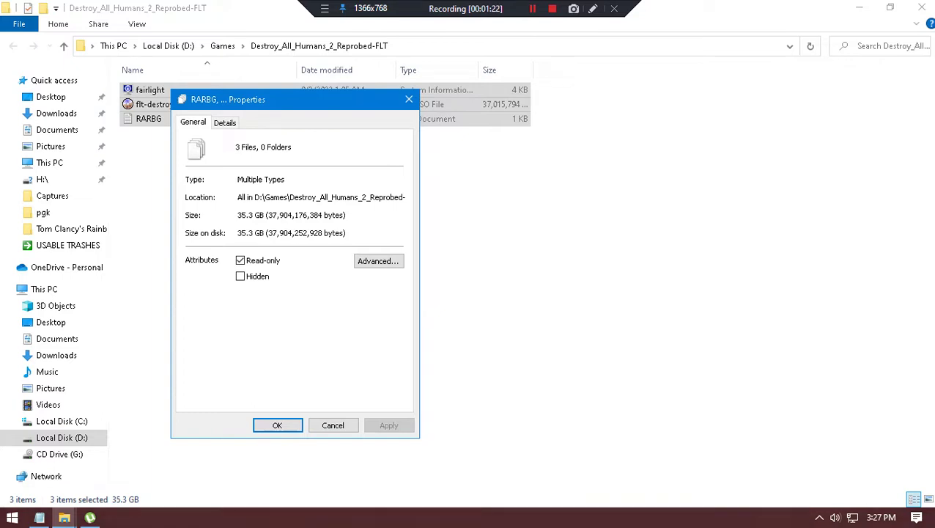
{"action": "left_click_drag", "start_coordinate": [236, 215], "coordinate": [346, 215]}
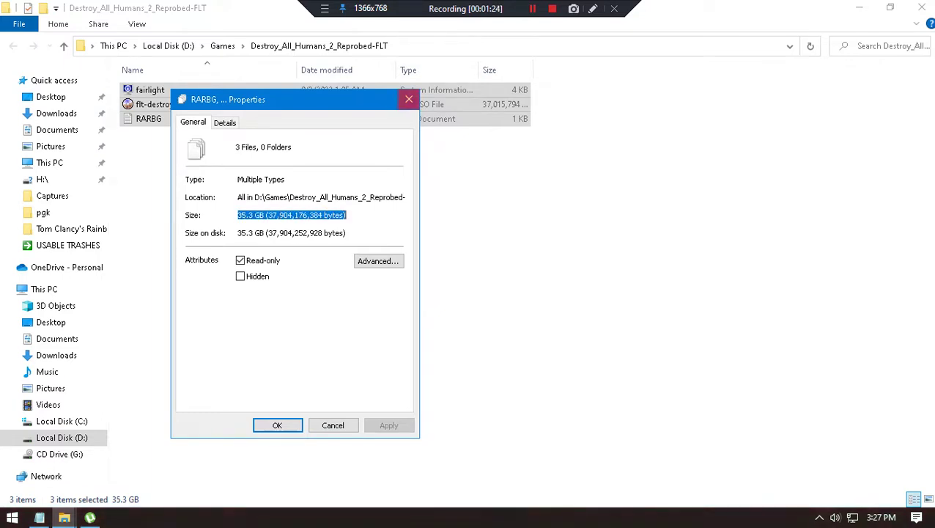
{"action": "left_click", "coordinate": [409, 99]}
{"action": "key", "text": "Escape"}
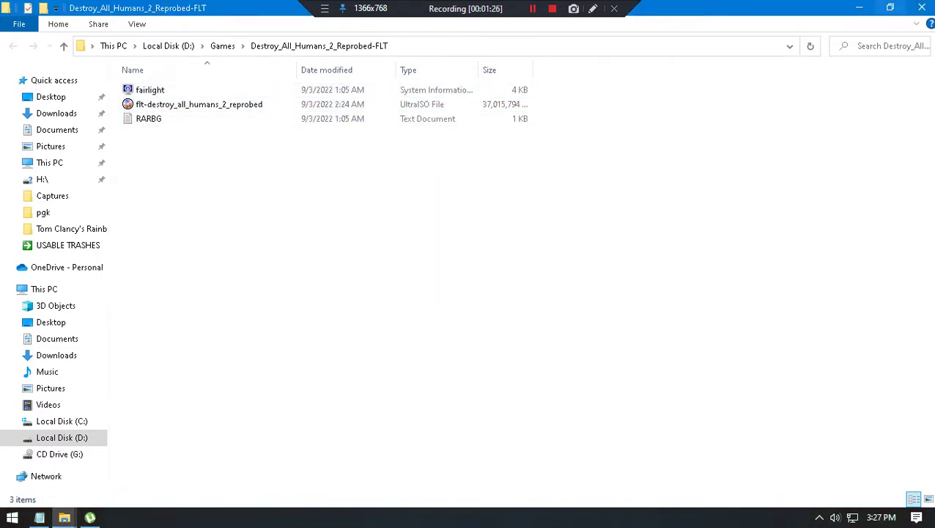
Return to Notepad and highlight the "Steps 2" heading and the instruction on mounting the ISO image
{"action": "left_click", "coordinate": [40, 517]}
{"action": "scroll", "coordinate": [467, 257], "scroll_direction": "down", "scroll_amount": 1}
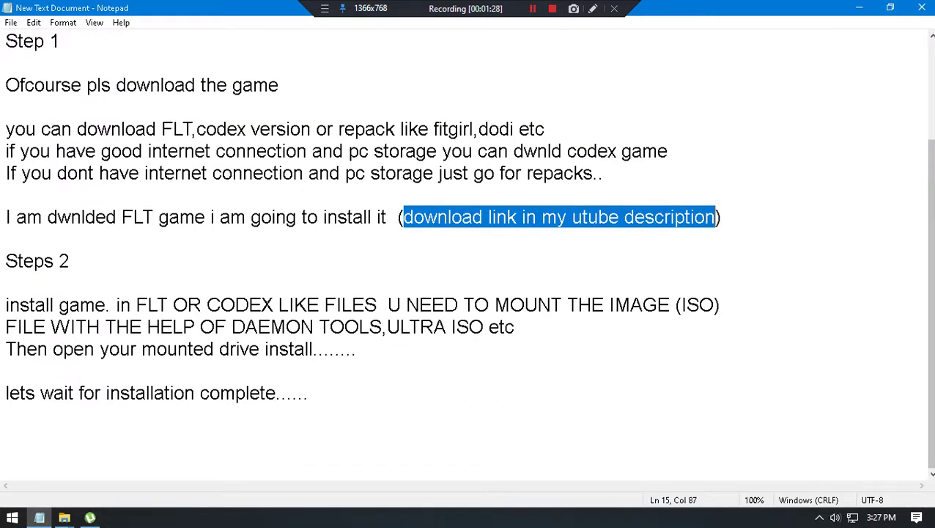
{"action": "left_click_drag", "start_coordinate": [6, 261], "coordinate": [69, 261]}
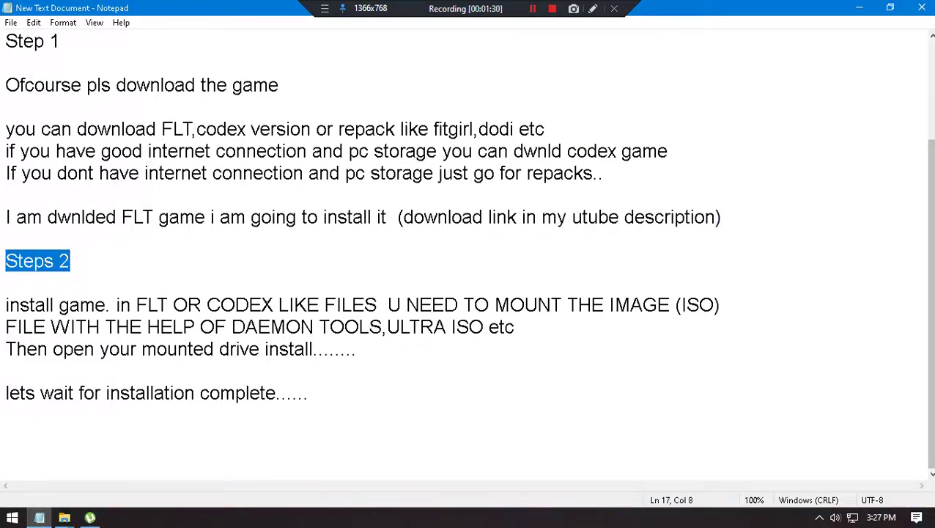
{"action": "left_click", "coordinate": [5, 304]}
{"action": "left_click_drag", "start_coordinate": [5, 305], "coordinate": [515, 327]}
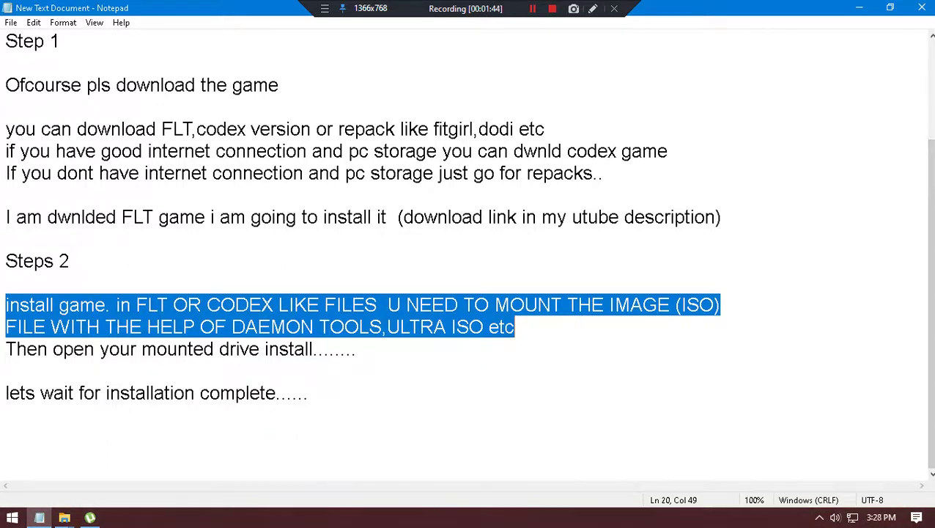
Switch to the Destroy_All_Humans_2_Reprobed-FLT folder and mount the flt-destroy_all_humans_2_reprobed image to drive G: with UltraISO
{"action": "left_click", "coordinate": [64, 517]}
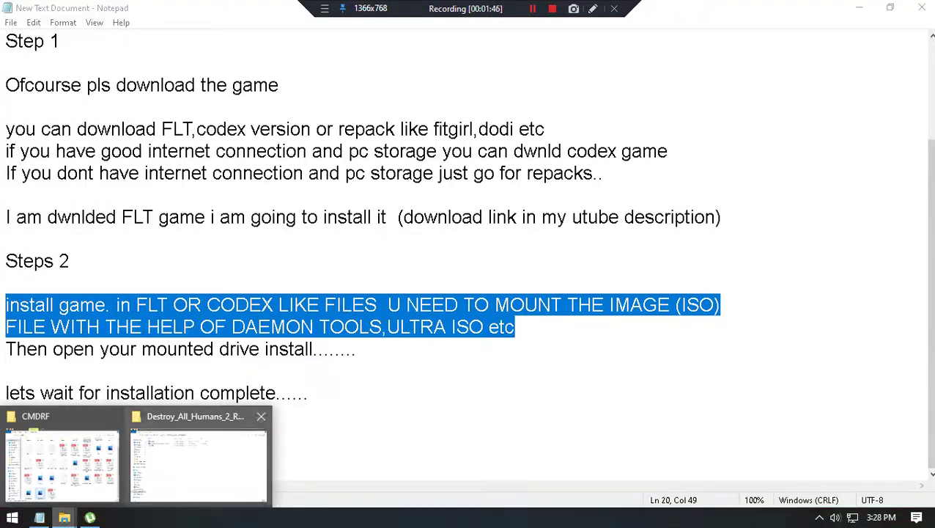
{"action": "left_click", "coordinate": [198, 458]}
{"action": "left_click", "coordinate": [199, 104]}
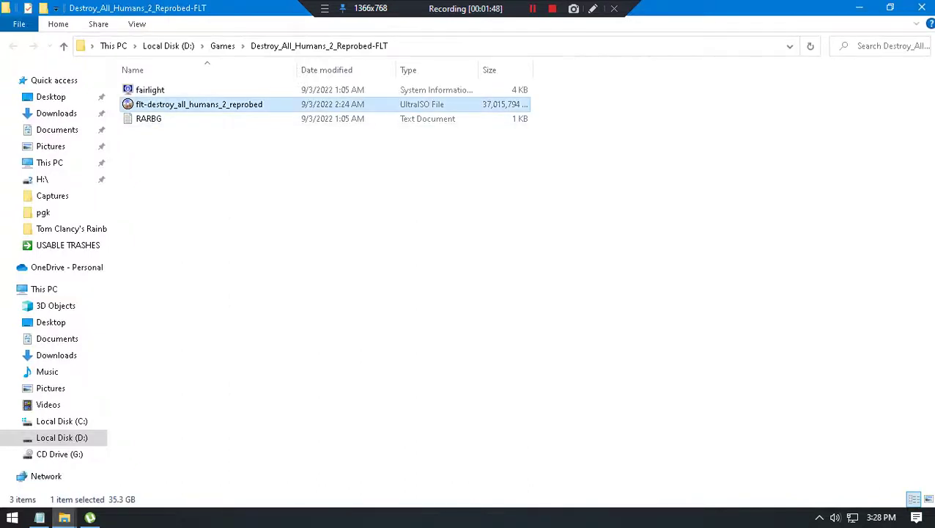
{"action": "right_click", "coordinate": [173, 102]}
{"action": "mouse_move", "coordinate": [220, 158]}
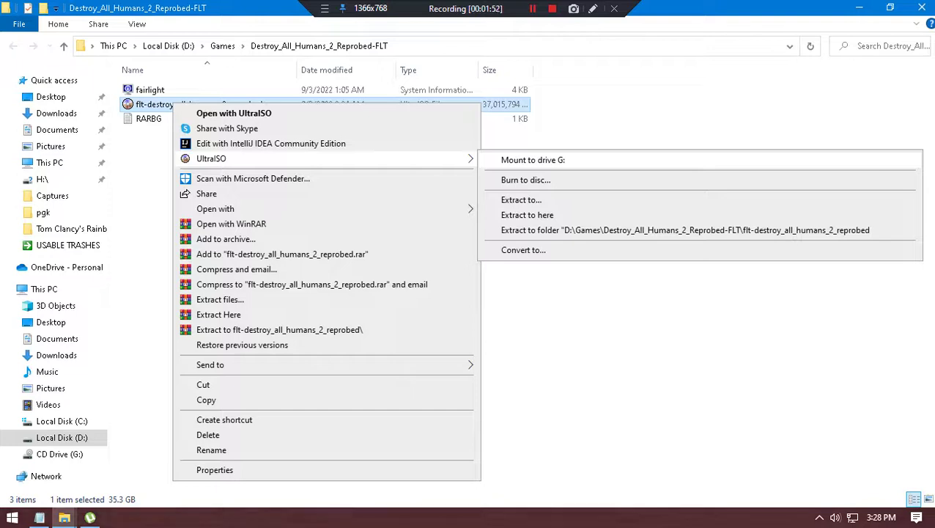
{"action": "left_click", "coordinate": [533, 160]}
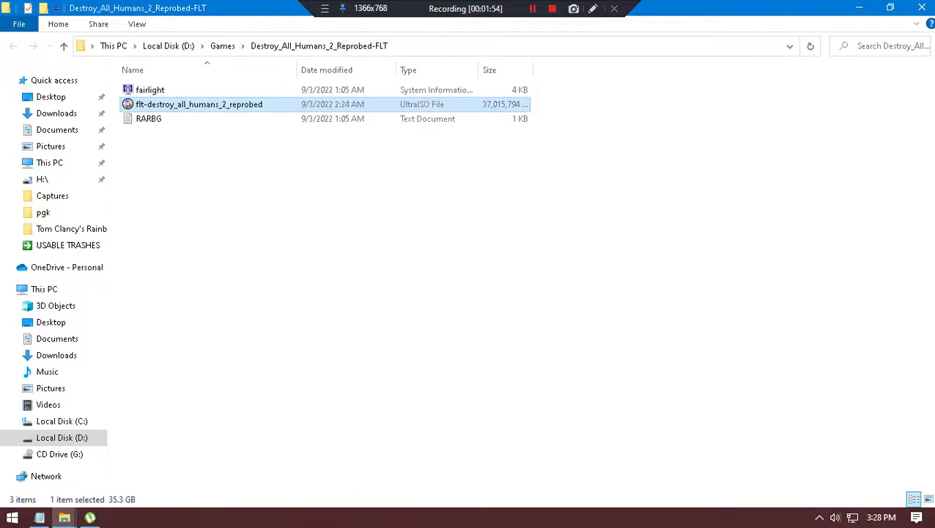
Highlight the instruction about opening the mounted drive in the Notepad notes, and return to the game folder
{"action": "key", "text": "alt+Tab"}
{"action": "left_click_drag", "start_coordinate": [6, 349], "coordinate": [314, 349]}
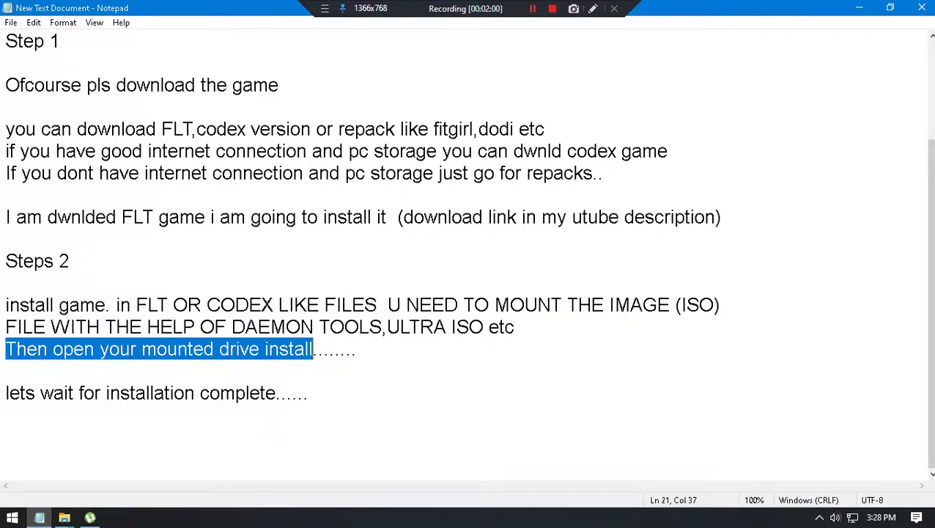
{"action": "key", "text": "alt+Tab"}
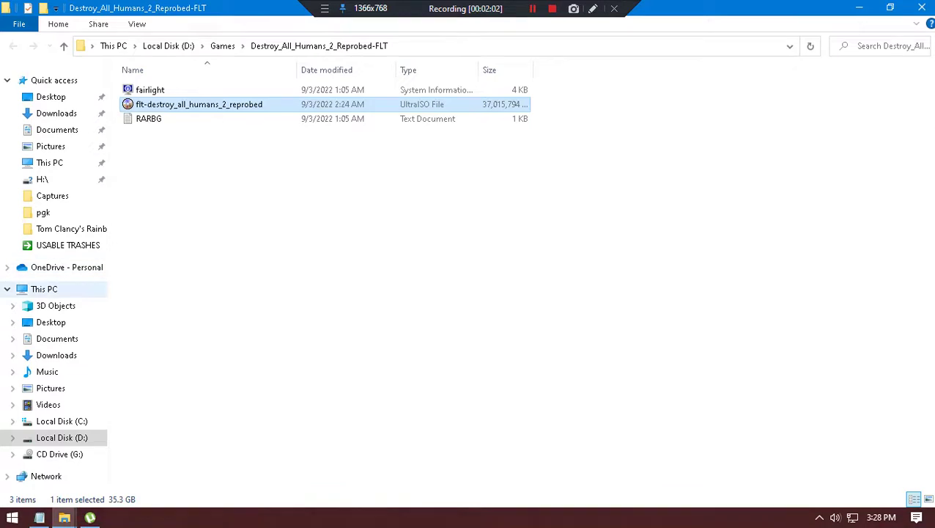
Open the mounted CD Drive (G:) from This PC and launch its setup application
{"action": "left_click", "coordinate": [44, 288]}
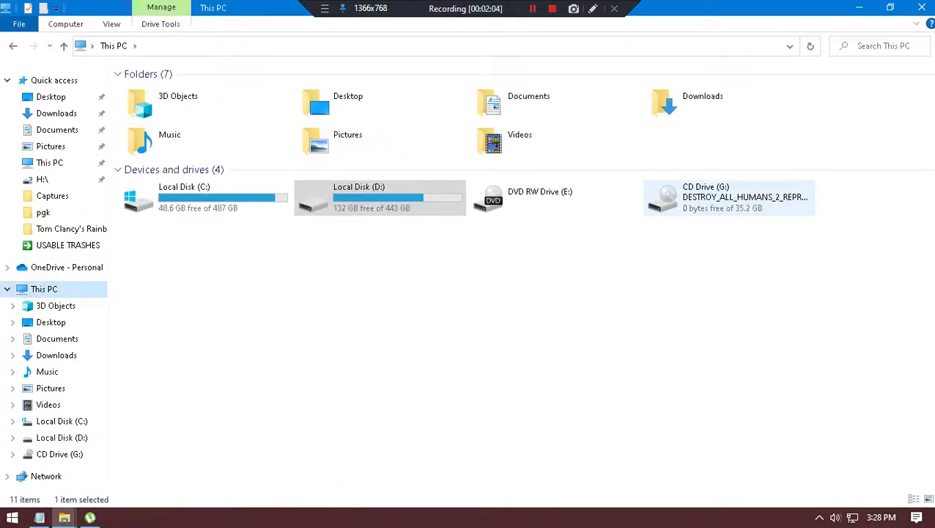
{"action": "left_click", "coordinate": [725, 199]}
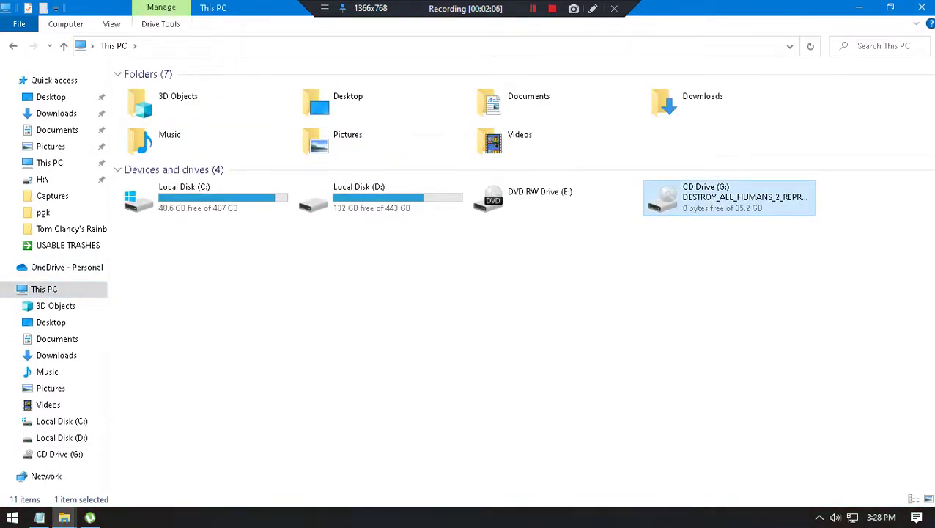
{"action": "right_click", "coordinate": [719, 203]}
{"action": "left_click", "coordinate": [740, 215]}
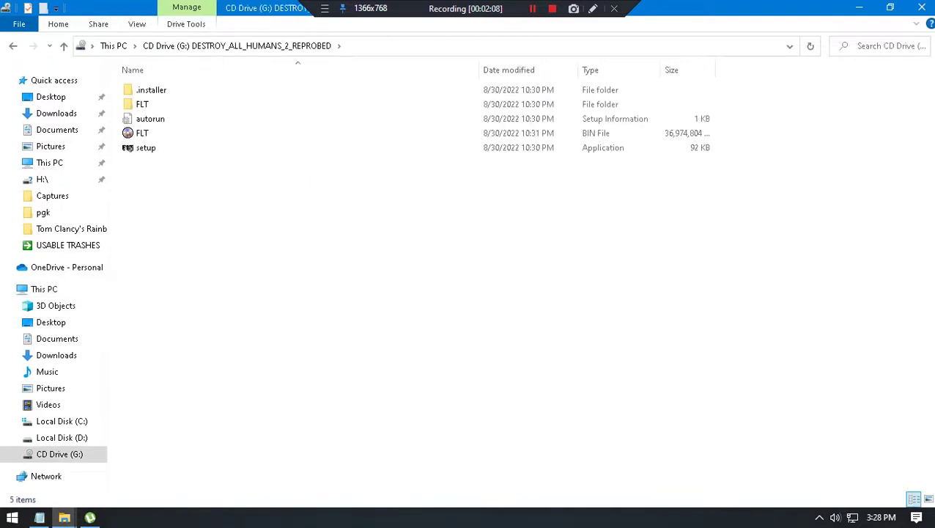
{"action": "left_click", "coordinate": [160, 147]}
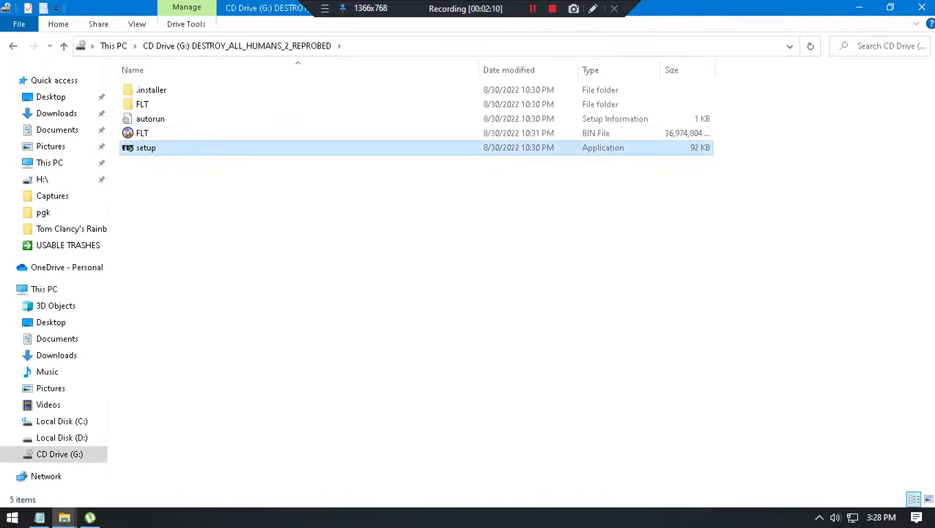
{"action": "right_click", "coordinate": [161, 148]}
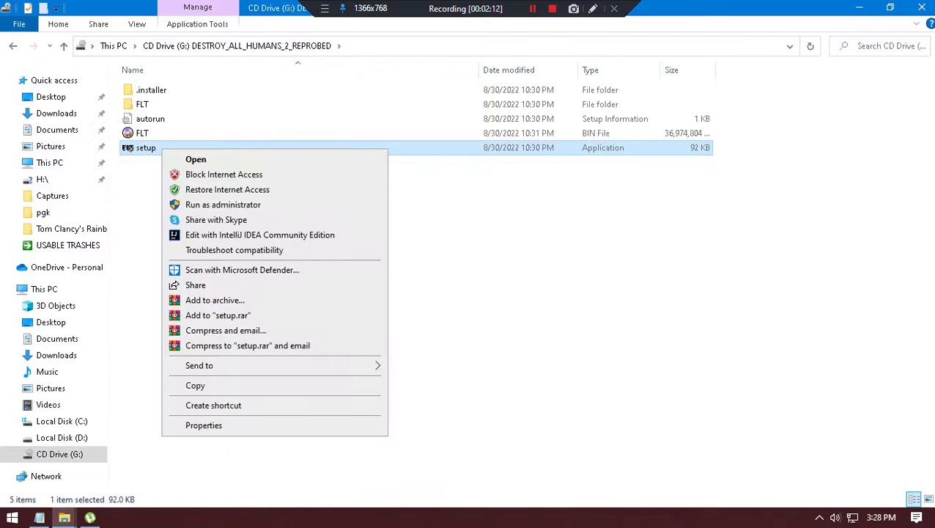
{"action": "left_click", "coordinate": [195, 159]}
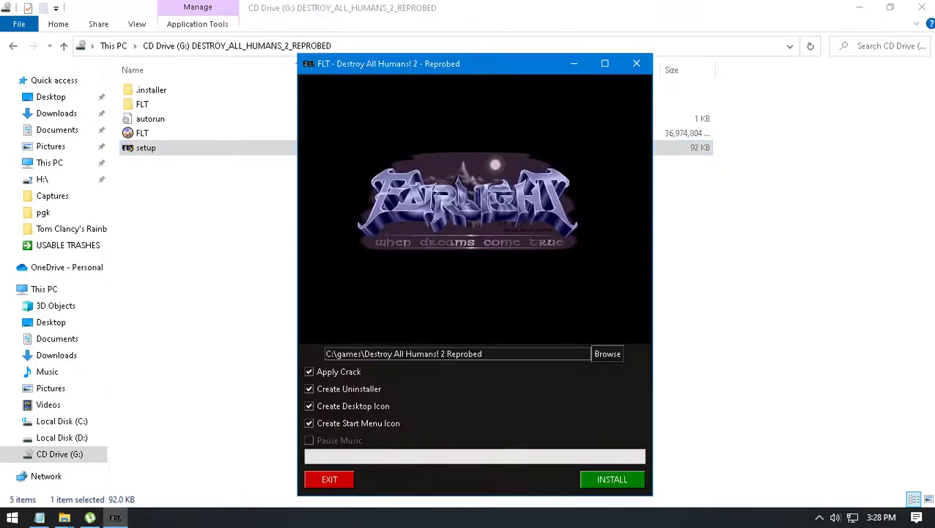
Set the installation folder to D:\Destroy All Humans! 2 Reprobed with Pause Music enabled, and start the installation
{"action": "left_click_drag", "start_coordinate": [469, 63], "coordinate": [477, 24]}
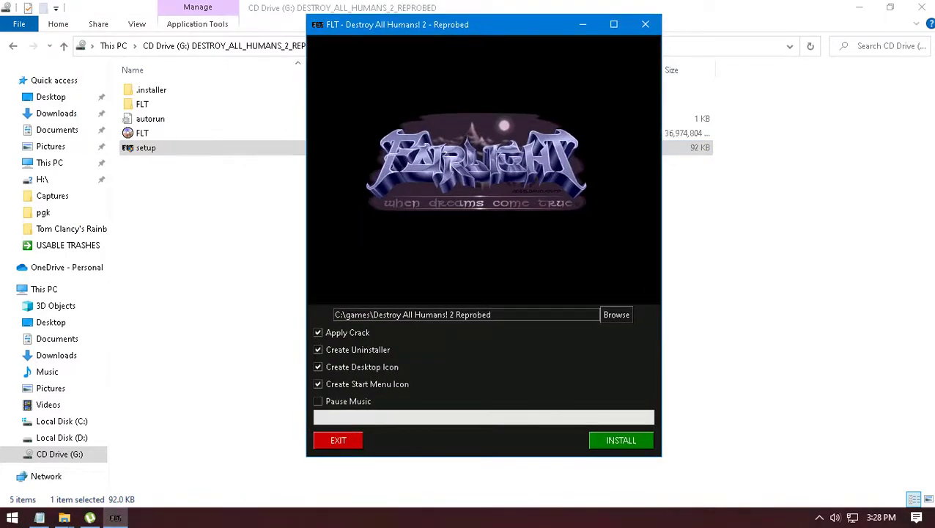
{"action": "left_click", "coordinate": [318, 332]}
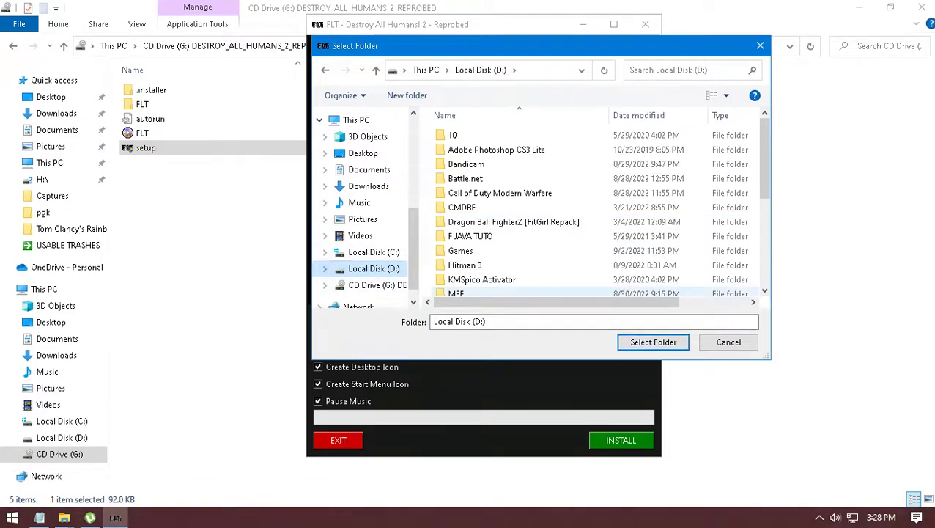
{"action": "key", "text": "Return"}
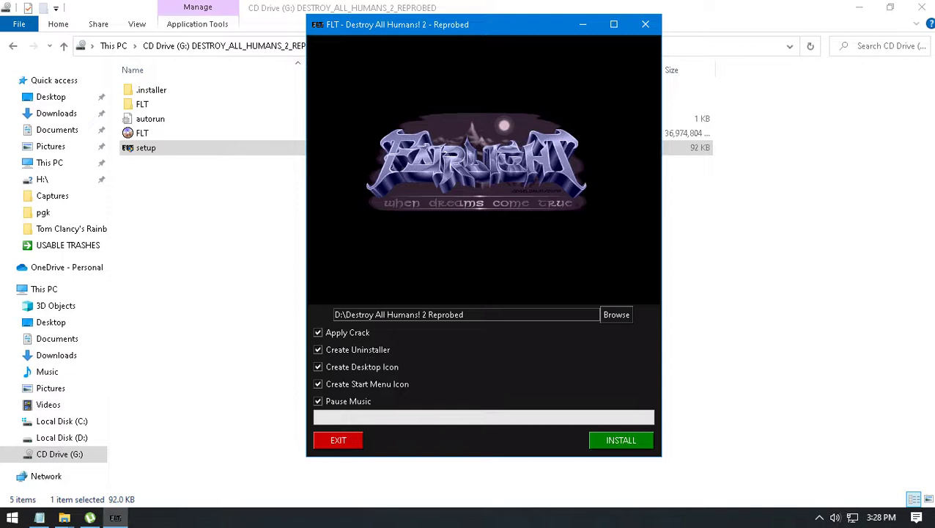
{"action": "left_click", "coordinate": [621, 440]}
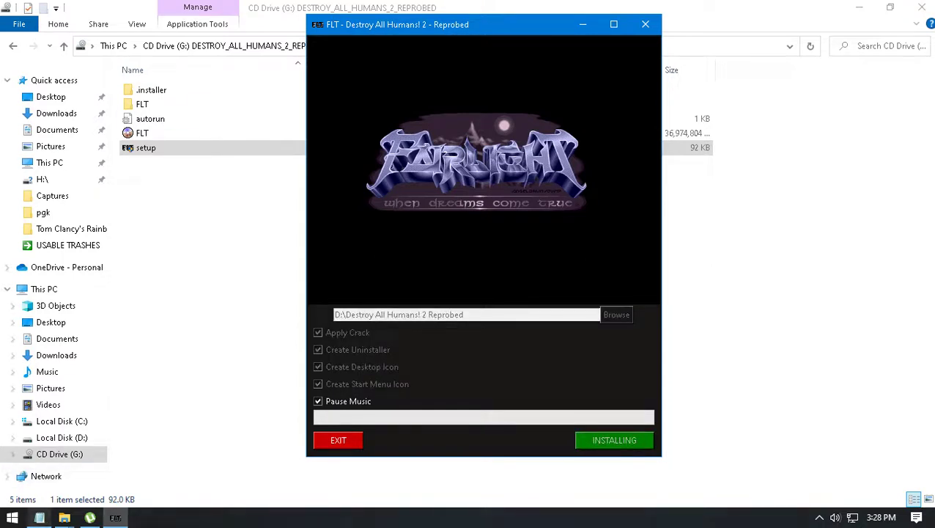
Switch to the Notepad notes and highlight the line about waiting for the installation to complete
{"action": "left_click", "coordinate": [42, 517]}
{"action": "left_click_drag", "start_coordinate": [100, 393], "coordinate": [309, 414]}
{"action": "left_click_drag", "start_coordinate": [6, 393], "coordinate": [309, 393]}
{"action": "left_click", "coordinate": [388, 379]}
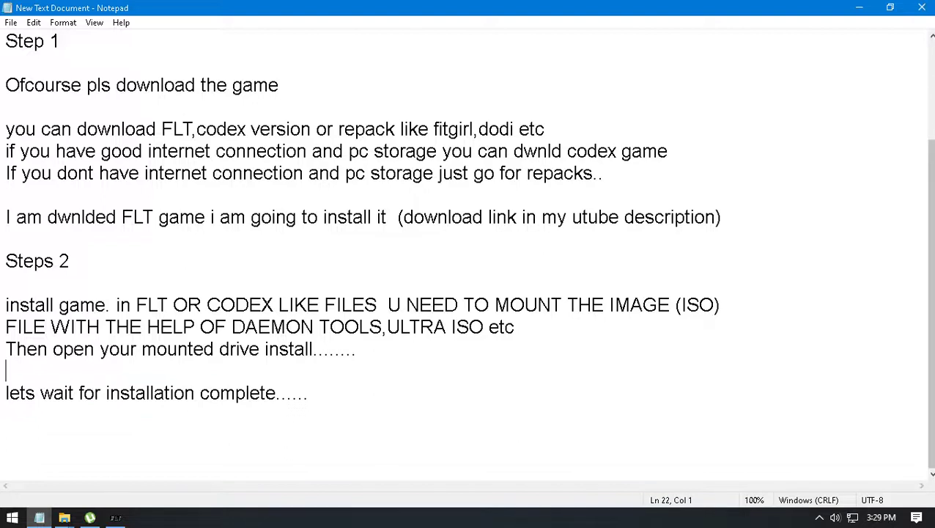
Minimize the notes and close the finished Destroy All Humans! 2 - Reprobed installer
{"action": "left_click", "coordinate": [858, 7]}
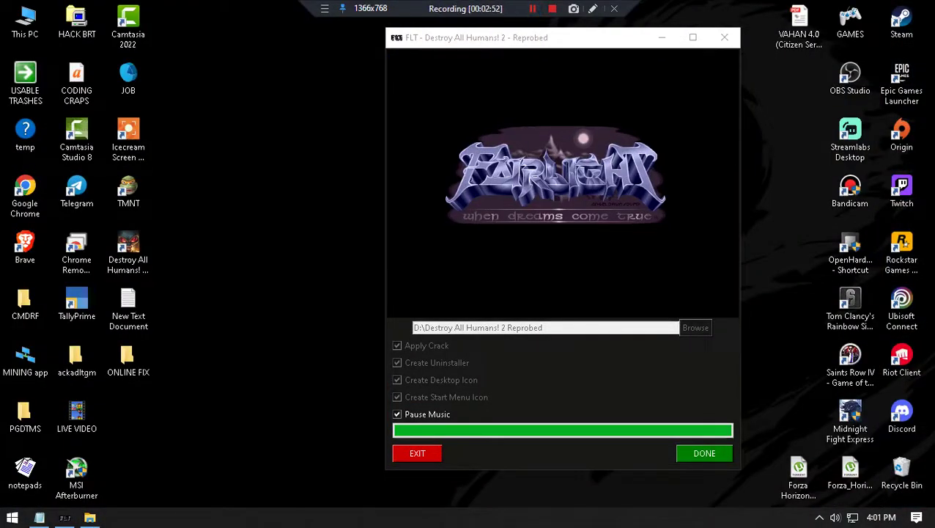
{"action": "left_click_drag", "start_coordinate": [563, 37], "coordinate": [517, 35]}
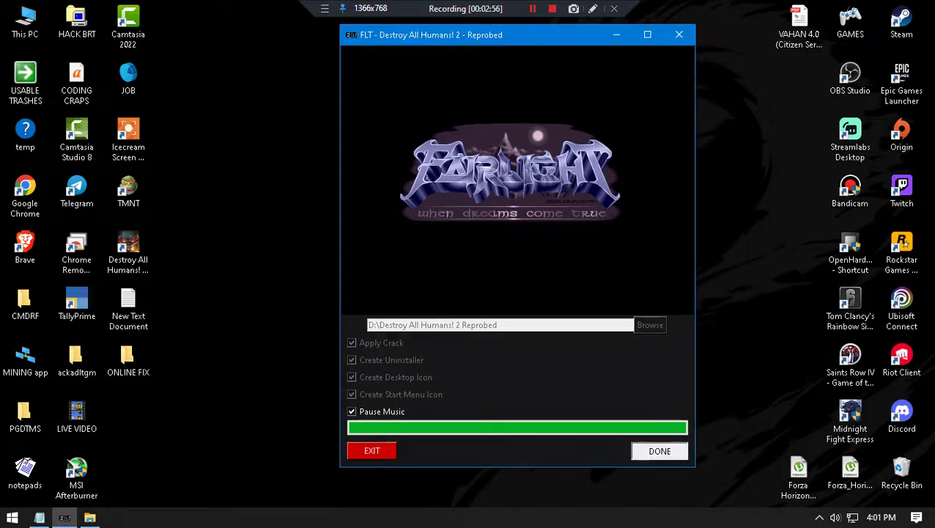
{"action": "left_click", "coordinate": [659, 451]}
Return to the Notepad notes and highlight the installation waiting line and the "Steps 3" heading
{"action": "left_click", "coordinate": [39, 517]}
{"action": "scroll", "coordinate": [466, 256], "scroll_direction": "up", "scroll_amount": 2}
{"action": "scroll", "coordinate": [466, 256], "scroll_direction": "up", "scroll_amount": 8}
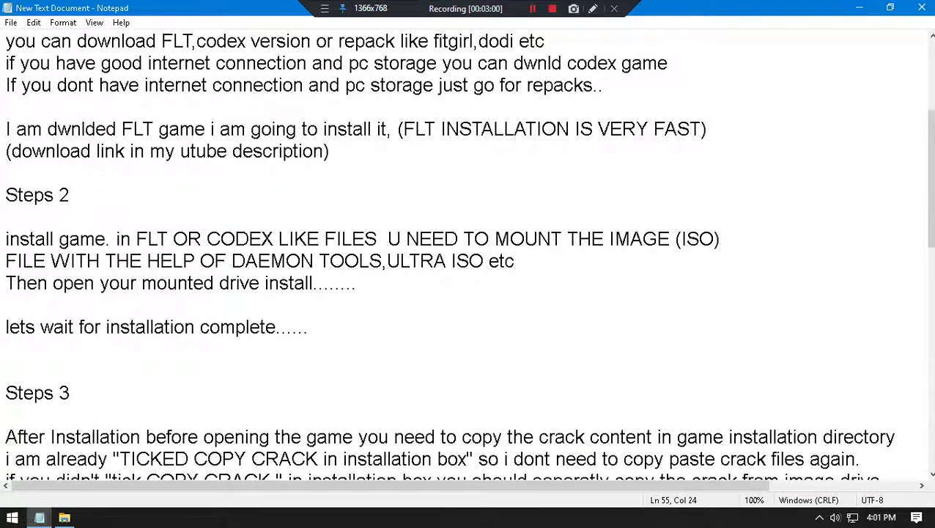
{"action": "left_click_drag", "start_coordinate": [6, 327], "coordinate": [6, 348]}
{"action": "scroll", "coordinate": [466, 256], "scroll_direction": "down", "scroll_amount": 2}
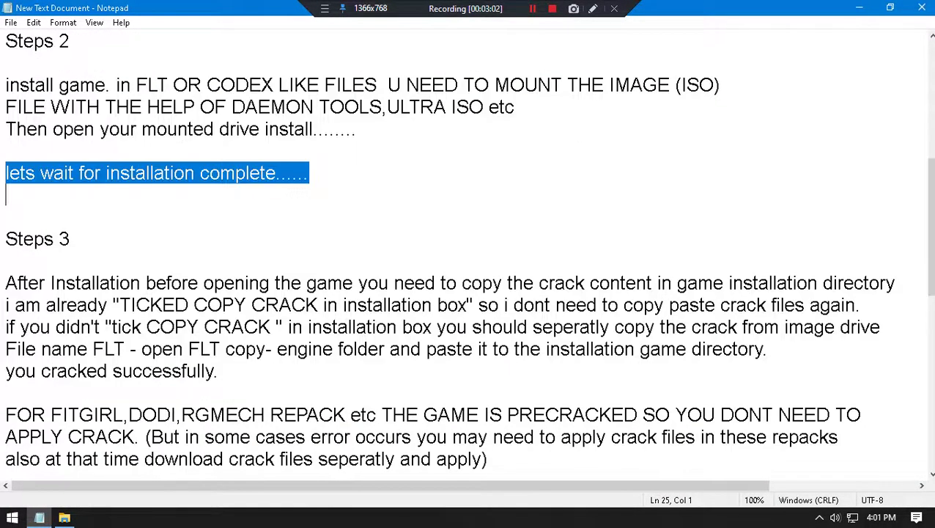
{"action": "left_click_drag", "start_coordinate": [6, 239], "coordinate": [70, 239]}
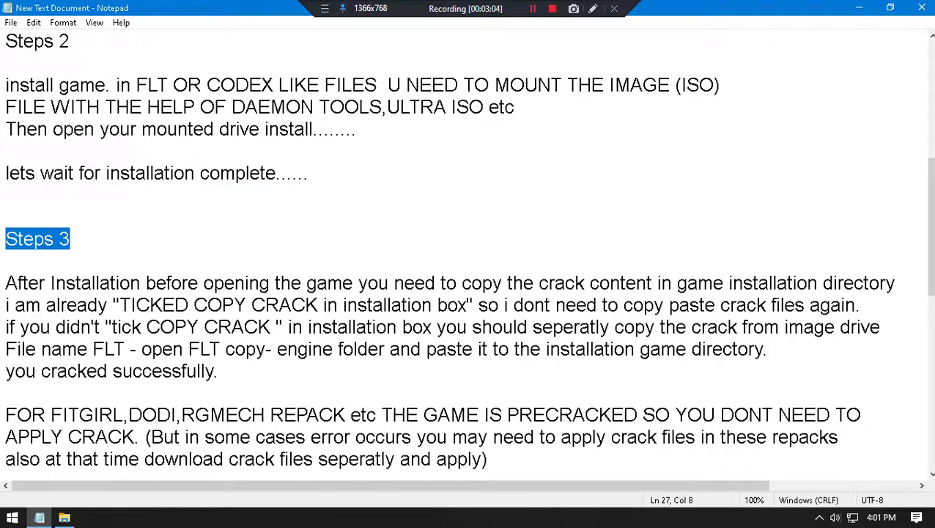
Highlight the Steps 3 lines on copying the crack content, from the post-installation instruction to copying it separately from the image drive
{"action": "scroll", "coordinate": [466, 257], "scroll_direction": "down", "scroll_amount": 1}
{"action": "left_click_drag", "start_coordinate": [6, 239], "coordinate": [895, 239]}
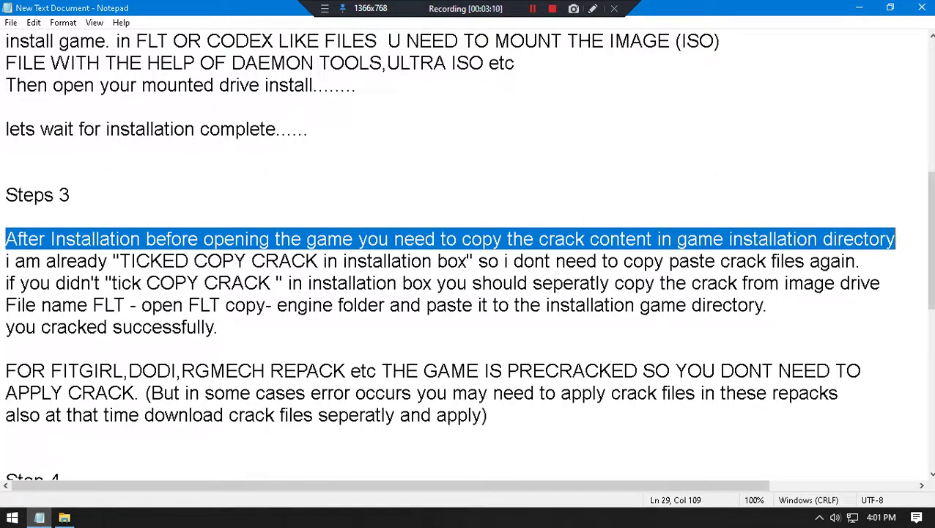
{"action": "left_click_drag", "start_coordinate": [6, 261], "coordinate": [856, 261]}
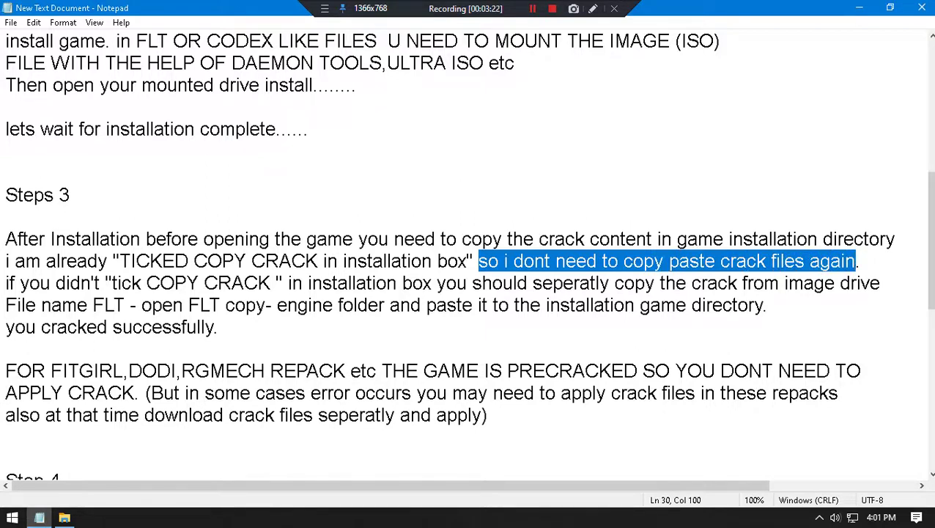
{"action": "left_click_drag", "start_coordinate": [6, 283], "coordinate": [563, 283]}
{"action": "left_click_drag", "start_coordinate": [686, 284], "coordinate": [879, 284]}
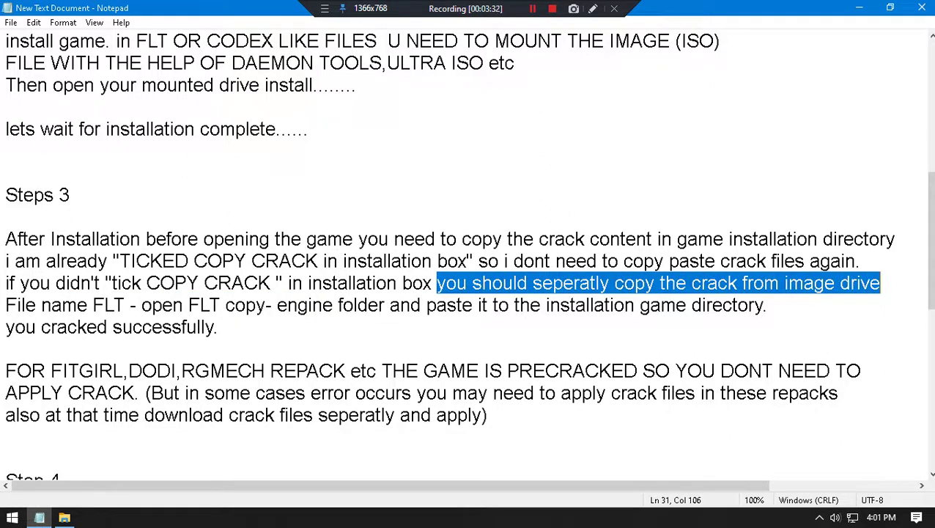
Highlight the words "File name FLT" at the start of the following line in the notes
{"action": "key", "text": "Down"}
{"action": "key", "text": "Home"}
{"action": "key", "text": "shift+Right"}
{"action": "key", "text": "shift+Right"}
{"action": "key", "text": "shift+Right"}
{"action": "key", "text": "shift+Right"}
{"action": "key", "text": "shift+Right"}
{"action": "key", "text": "shift+Right"}
{"action": "key", "text": "shift+Right"}
{"action": "key", "text": "shift+Right"}
{"action": "key", "text": "shift+Right"}
{"action": "key", "text": "shift+Right"}
{"action": "key", "text": "shift+Right"}
{"action": "key", "text": "shift+Right"}
{"action": "key", "text": "shift+Right"}
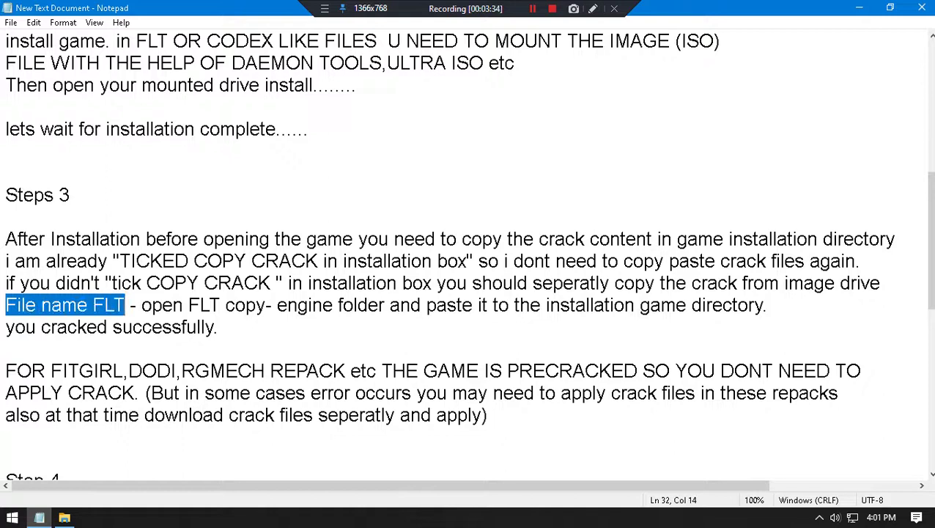
Highlight the instruction "open FLT copy- engine folder and paste it to the installation game directory."
{"action": "key", "text": "Right"}
{"action": "key", "text": "Right"}
{"action": "key", "text": "Right"}
{"action": "key", "text": "shift+Right"}
{"action": "key", "text": "shift+Right"}
{"action": "key", "text": "shift+Right"}
{"action": "key", "text": "shift+Right"}
{"action": "key", "text": "shift+Right"}
{"action": "key", "text": "shift+Right"}
{"action": "key", "text": "shift+Right"}
{"action": "key", "text": "shift+Right"}
{"action": "key", "text": "shift+Right"}
{"action": "key", "text": "shift+Right"}
{"action": "key", "text": "shift+Right"}
{"action": "key", "text": "shift+Right"}
{"action": "key", "text": "shift+Right"}
{"action": "key", "text": "shift+Right"}
{"action": "key", "text": "shift+Right"}
{"action": "key", "text": "shift+Right"}
{"action": "key", "text": "shift+Right"}
{"action": "key", "text": "shift+Right"}
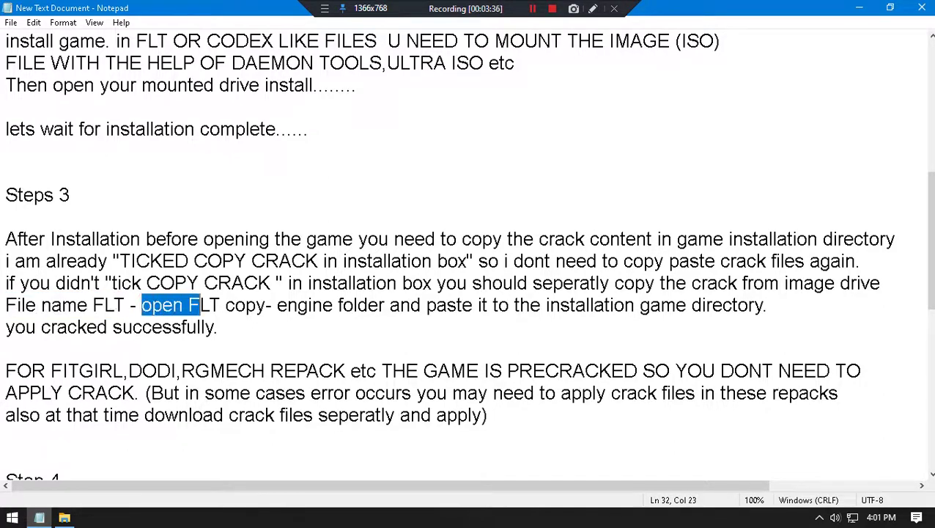
{"action": "key", "text": "shift+Right"}
{"action": "key", "text": "shift+Right"}
{"action": "key", "text": "shift+Right"}
{"action": "key", "text": "shift+Right"}
{"action": "key", "text": "shift+Right"}
{"action": "key", "text": "shift+Right"}
{"action": "key", "text": "shift+Right"}
{"action": "key", "text": "shift+Right"}
{"action": "key", "text": "shift+Right"}
{"action": "key", "text": "shift+Right"}
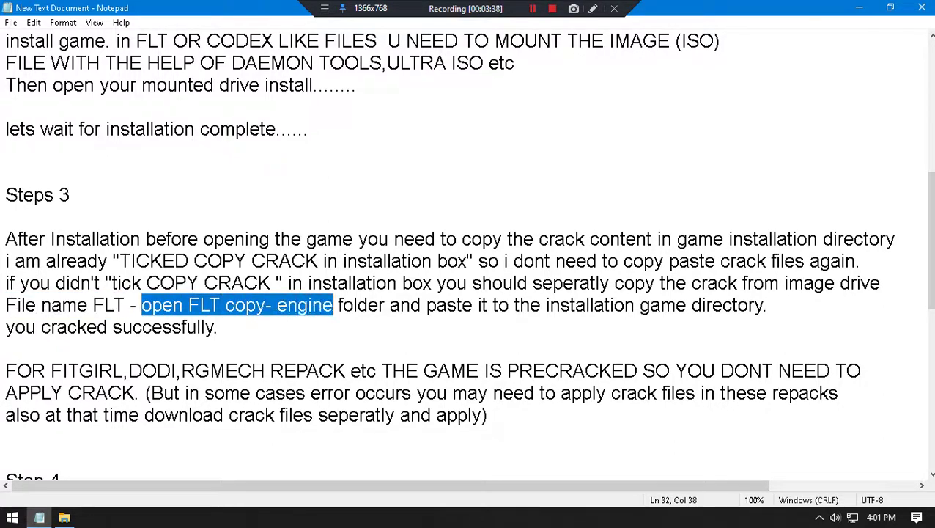
{"action": "key", "text": "shift+Right"}
{"action": "key", "text": "shift+Right"}
{"action": "key", "text": "shift+Right"}
{"action": "key", "text": "shift+Right"}
{"action": "key", "text": "shift+Right"}
{"action": "key", "text": "shift+Right"}
{"action": "key", "text": "shift+Right"}
{"action": "key", "text": "shift+Right"}
{"action": "key", "text": "shift+Right"}
{"action": "key", "text": "shift+Right"}
{"action": "key", "text": "shift+Right"}
{"action": "key", "text": "shift+Right"}
{"action": "key", "text": "shift+Right"}
{"action": "key", "text": "shift+Right"}
{"action": "key", "text": "shift+Right"}
{"action": "key", "text": "shift+Right"}
{"action": "key", "text": "shift+Right"}
{"action": "key", "text": "shift+Right"}
{"action": "key", "text": "shift+Right"}
{"action": "key", "text": "shift+Right"}
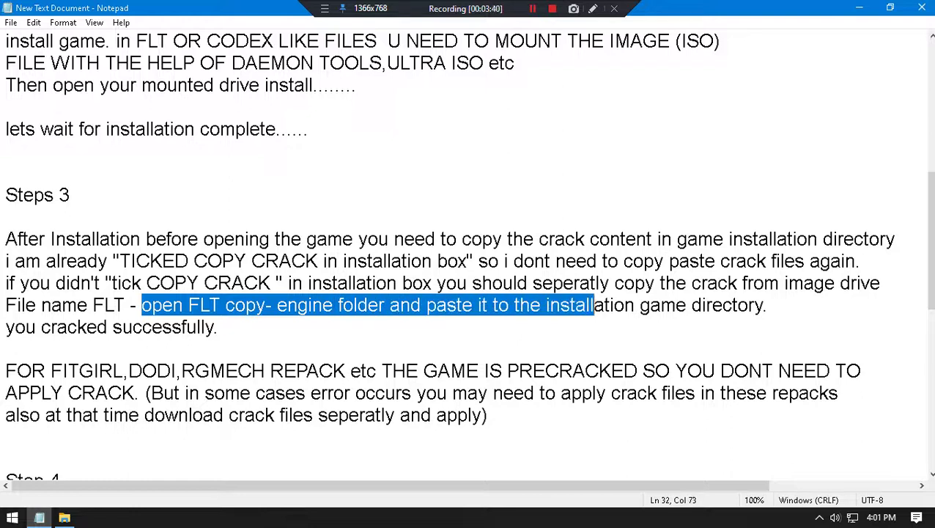
{"action": "key", "text": "shift+Down"}
{"action": "key", "text": "shift+Up"}
{"action": "key", "text": "shift+Right"}
{"action": "key", "text": "shift+Right"}
{"action": "key", "text": "shift+Right"}
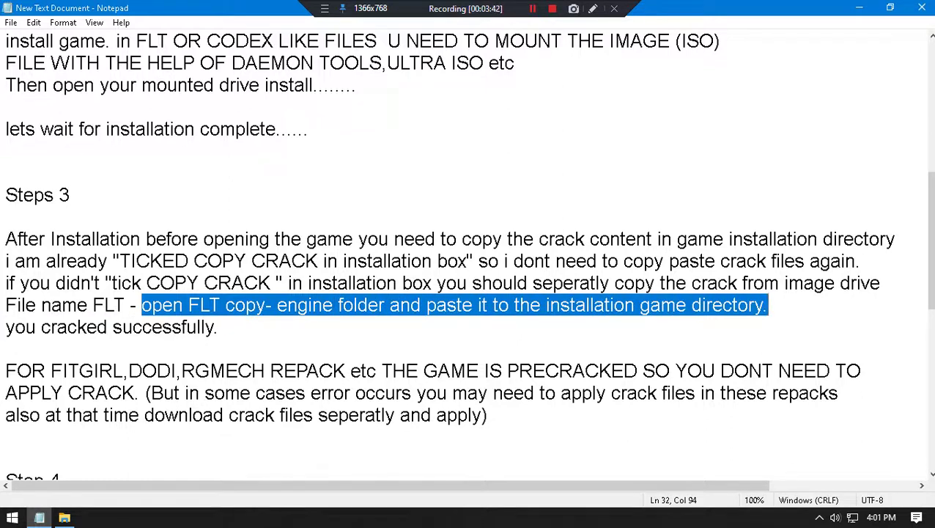
Minimize the notes and open the FLT folder on the mounted CD Drive (G:) from This PC
{"action": "left_click", "coordinate": [858, 7]}
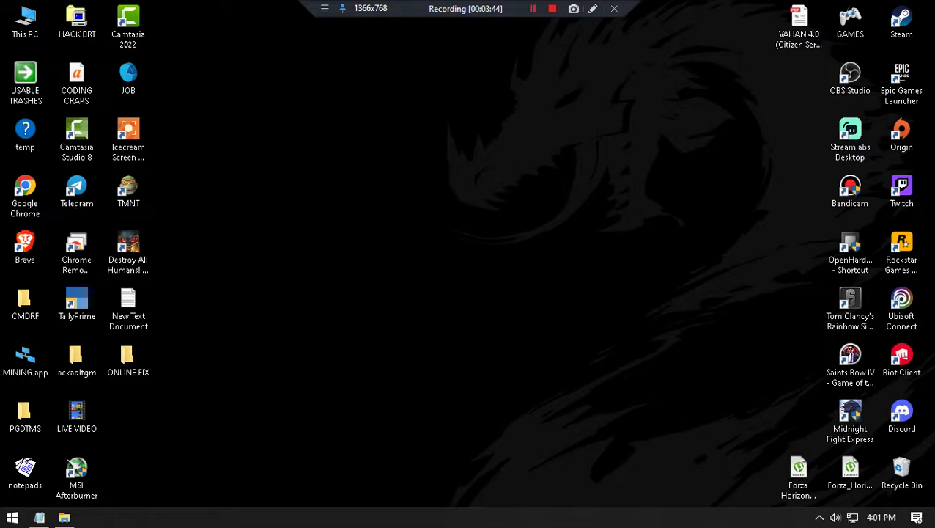
{"action": "double_click", "coordinate": [25, 22]}
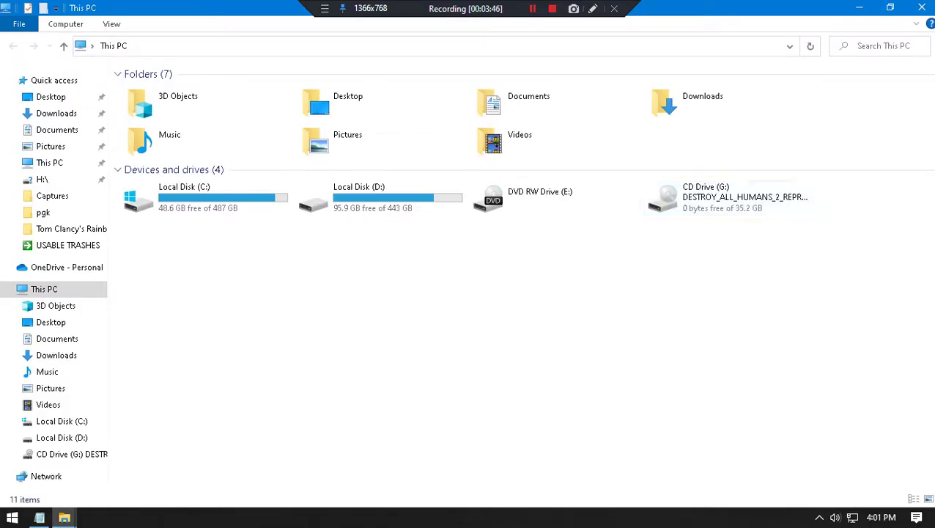
{"action": "double_click", "coordinate": [729, 197]}
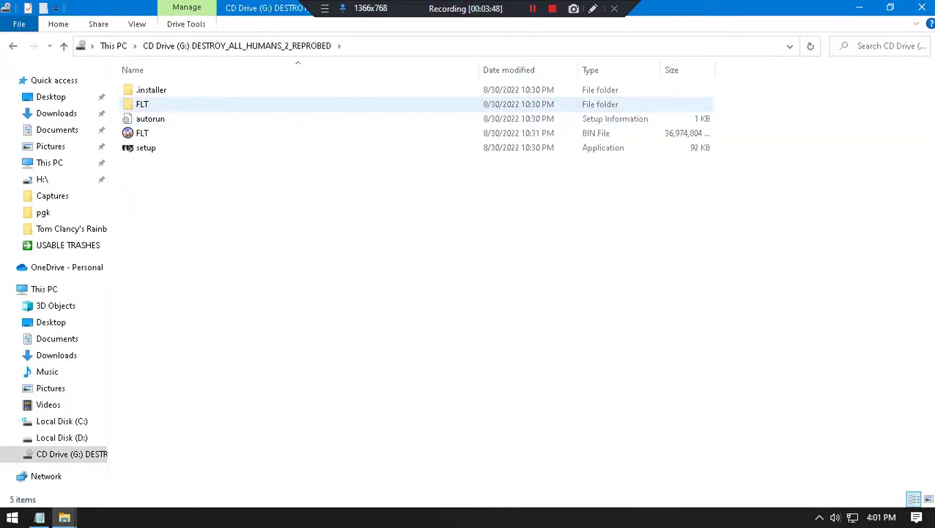
{"action": "left_click", "coordinate": [220, 104]}
{"action": "key", "text": "Return"}
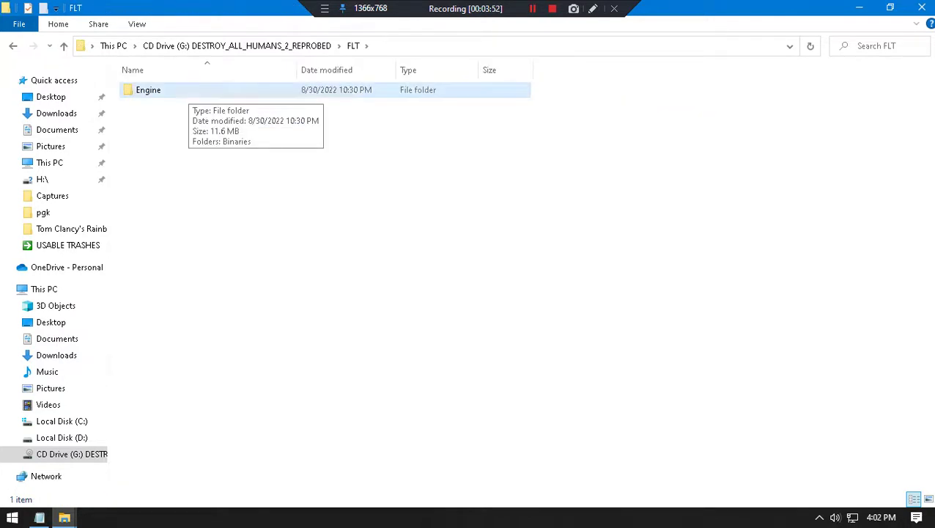
Copy the Engine folder inside the mounted drive's FLT folder
{"action": "left_click", "coordinate": [204, 91]}
{"action": "right_click", "coordinate": [204, 91]}
{"action": "left_click", "coordinate": [239, 363]}
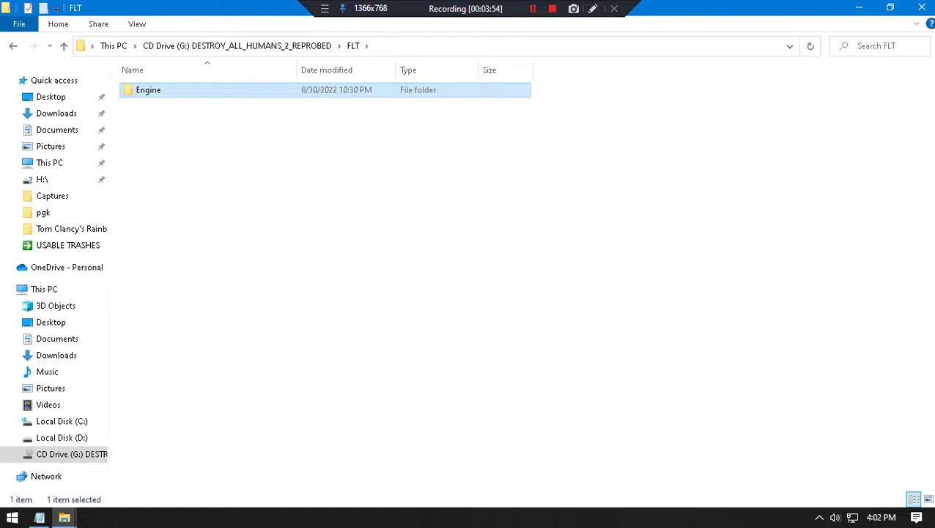
Open the Destroy All Humans! 2 Reprobed folder on Local Disk (D:), show its paste option, and close the window without pasting
{"action": "left_click", "coordinate": [61, 437]}
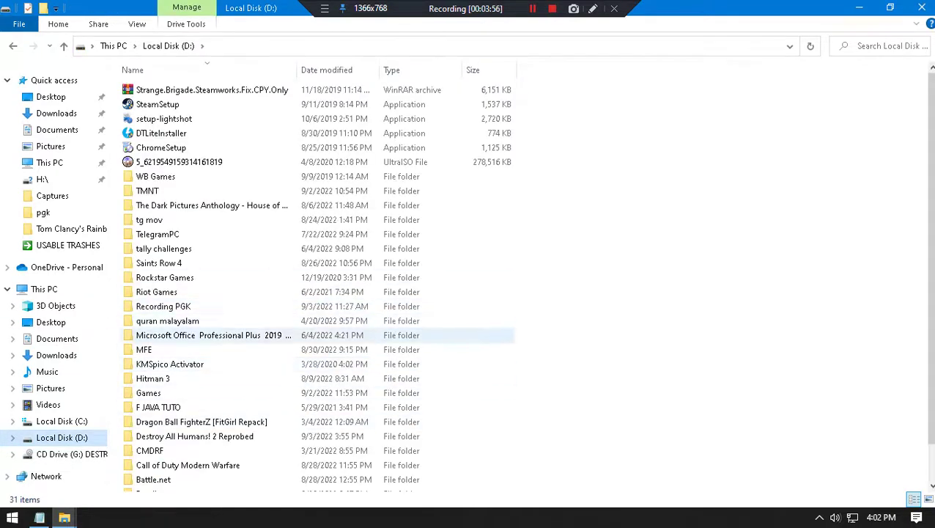
{"action": "scroll", "coordinate": [213, 335], "scroll_direction": "down", "scroll_amount": 1}
{"action": "left_click", "coordinate": [150, 397]}
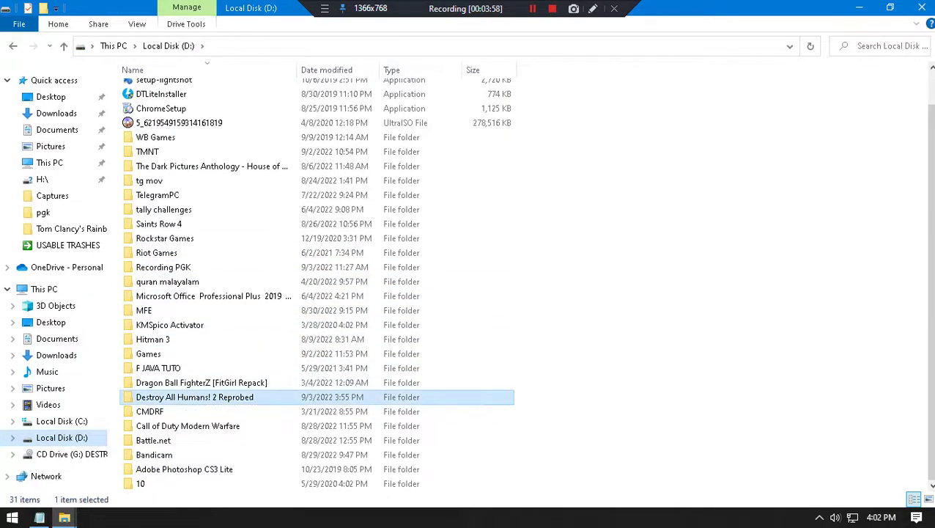
{"action": "double_click", "coordinate": [150, 397]}
{"action": "right_click", "coordinate": [662, 164]}
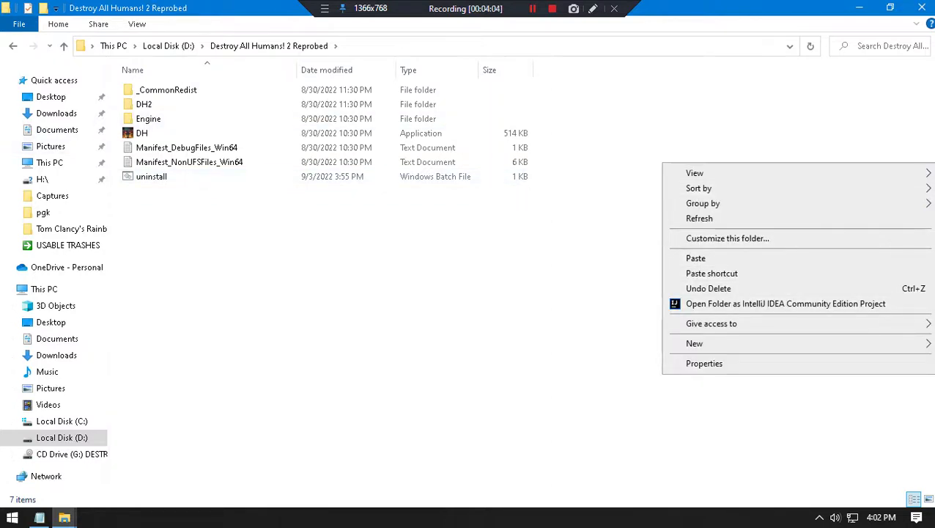
{"action": "key", "text": "Escape"}
{"action": "left_click", "coordinate": [921, 7]}
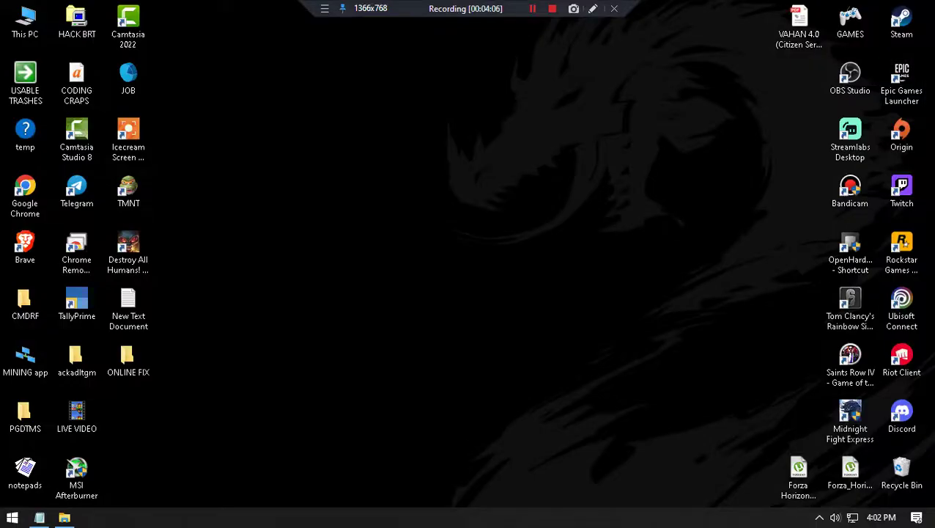
Return to the Notepad notes and highlight the ticked-crack remark, the engine folder pasting instruction and "you cracked successfully."
{"action": "left_click", "coordinate": [40, 517]}
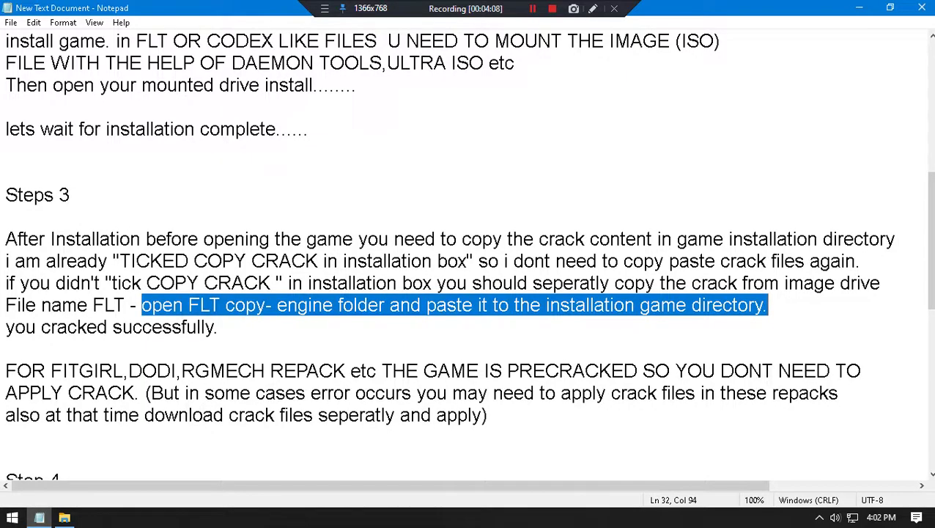
{"action": "left_click_drag", "start_coordinate": [6, 261], "coordinate": [474, 261]}
{"action": "left_click", "coordinate": [218, 327]}
{"action": "left_click_drag", "start_coordinate": [233, 305], "coordinate": [767, 305]}
{"action": "left_click_drag", "start_coordinate": [5, 327], "coordinate": [219, 326]}
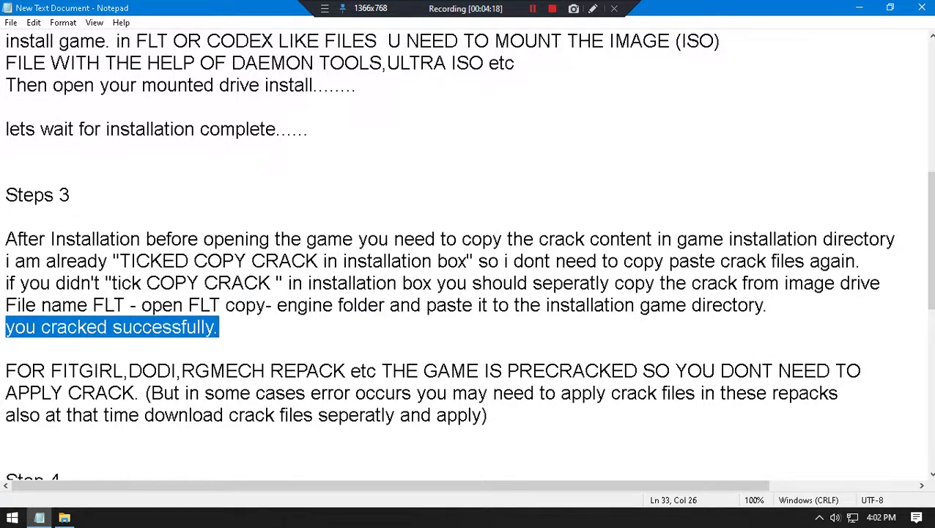
Highlight "FOR FITGIRL,DODI,RGMECH REPACK etc THE GAME IS PRECRACKED" in the Steps 3 notes
{"action": "scroll", "coordinate": [469, 256], "scroll_direction": "down", "scroll_amount": 2}
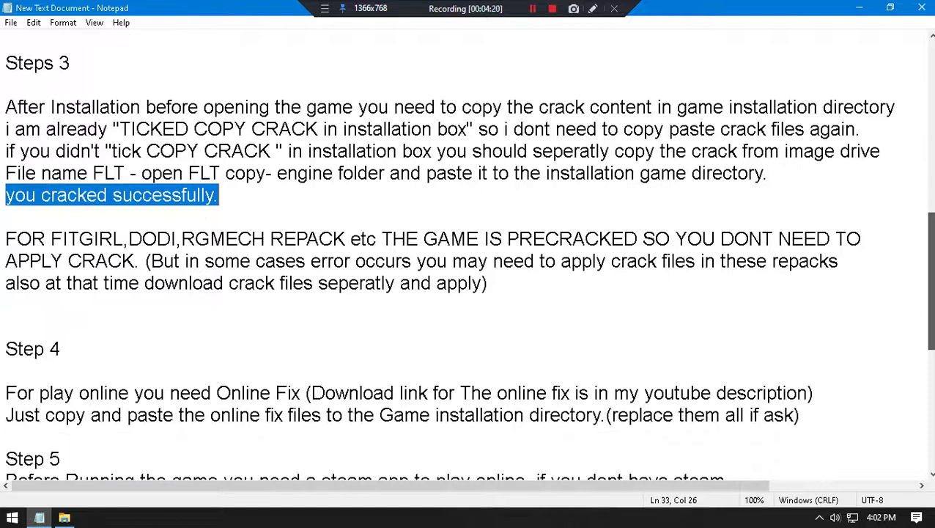
{"action": "left_click", "coordinate": [5, 216]}
{"action": "key", "text": "Down"}
{"action": "key", "text": "shift+Right"}
{"action": "key", "text": "shift+Right"}
{"action": "key", "text": "shift+Right"}
{"action": "key", "text": "shift+Right"}
{"action": "key", "text": "shift+Right"}
{"action": "key", "text": "shift+Right"}
{"action": "key", "text": "shift+Right"}
{"action": "key", "text": "shift+Right"}
{"action": "key", "text": "shift+Right"}
{"action": "key", "text": "shift+Right"}
{"action": "key", "text": "shift+Right"}
{"action": "key", "text": "shift+Right"}
{"action": "key", "text": "shift+Right"}
{"action": "key", "text": "shift+Right"}
{"action": "key", "text": "shift+Right"}
{"action": "key", "text": "shift+Right"}
{"action": "key", "text": "shift+Right"}
{"action": "key", "text": "shift+Right"}
{"action": "key", "text": "shift+Right"}
{"action": "key", "text": "shift+Right"}
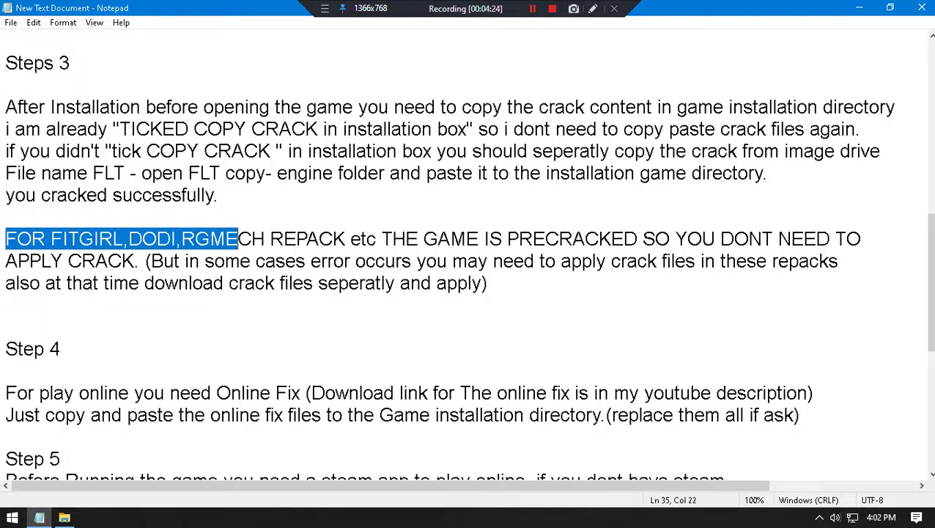
{"action": "key", "text": "shift+Right"}
{"action": "key", "text": "shift+Right"}
{"action": "key", "text": "shift+Right"}
{"action": "key", "text": "shift+Right"}
{"action": "key", "text": "shift+Right"}
{"action": "key", "text": "shift+Right"}
{"action": "key", "text": "shift+Right"}
{"action": "key", "text": "shift+Right"}
{"action": "key", "text": "shift+Right"}
{"action": "key", "text": "shift+Right"}
{"action": "key", "text": "shift+Right"}
{"action": "key", "text": "shift+Right"}
{"action": "key", "text": "shift+Right"}
{"action": "key", "text": "shift+Right"}
{"action": "key", "text": "shift+Right"}
{"action": "key", "text": "shift+Right"}
{"action": "key", "text": "shift+Right"}
{"action": "key", "text": "shift+Right"}
{"action": "key", "text": "shift+Right"}
{"action": "key", "text": "shift+Right"}
{"action": "key", "text": "shift+Right"}
{"action": "key", "text": "shift+Right"}
{"action": "key", "text": "shift+Right"}
{"action": "key", "text": "shift+Right"}
{"action": "key", "text": "shift+Right"}
{"action": "key", "text": "shift+Right"}
{"action": "key", "text": "shift+Right"}
{"action": "key", "text": "shift+Right"}
{"action": "key", "text": "shift+Right"}
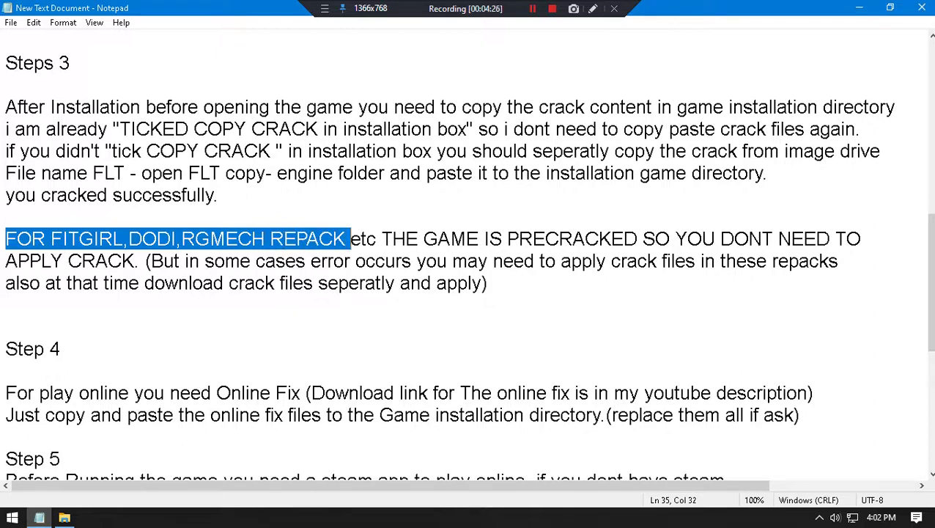
{"action": "key", "text": "shift+Right"}
{"action": "key", "text": "shift+Right"}
{"action": "key", "text": "shift+Right"}
{"action": "key", "text": "shift+Right"}
{"action": "key", "text": "shift+Right"}
{"action": "key", "text": "shift+Right"}
{"action": "key", "text": "shift+Right"}
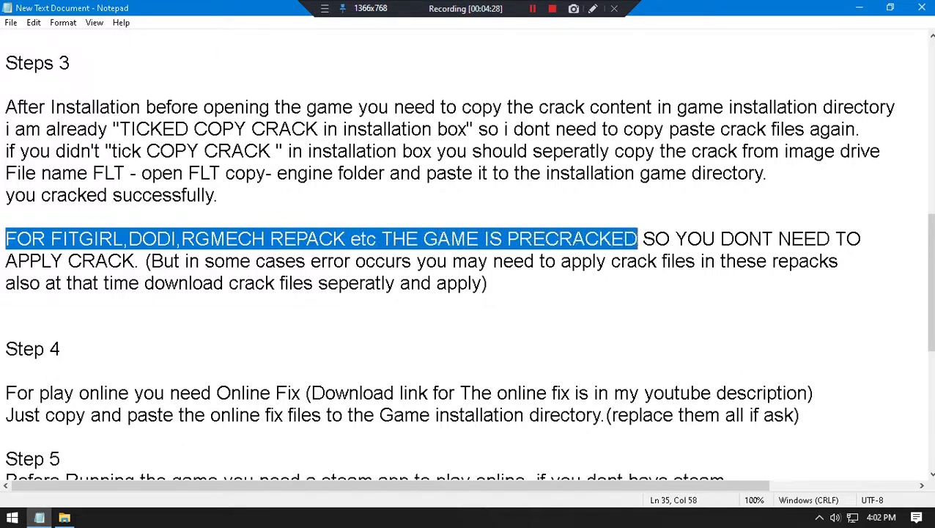
Highlight "GAME IS PRECRACKED SO YOU DONT NEED TO APPLY CRACK." and the bracketed remark about downloading crack files separately if errors occur
{"action": "key", "text": "Up"}
{"action": "left_click_drag", "start_coordinate": [417, 239], "coordinate": [139, 261]}
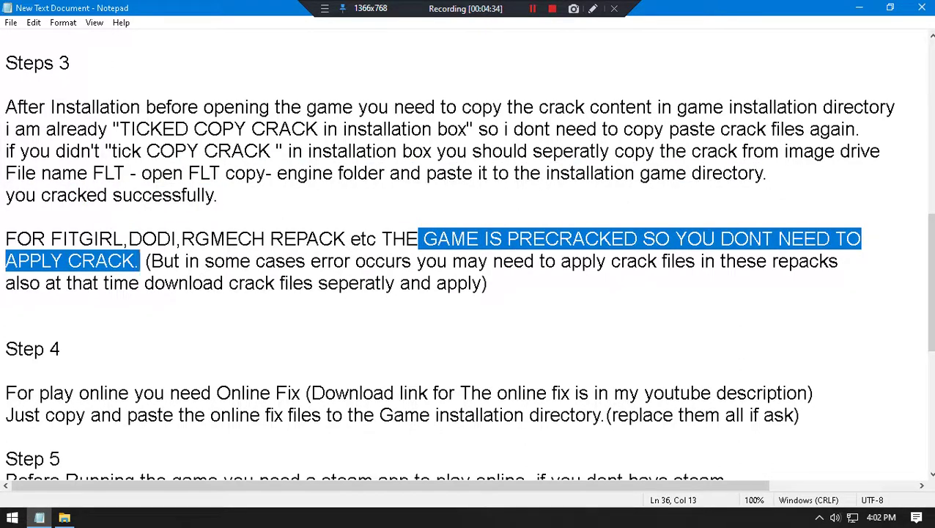
{"action": "scroll", "coordinate": [469, 255], "scroll_direction": "down", "scroll_amount": 1}
{"action": "left_click_drag", "start_coordinate": [151, 239], "coordinate": [488, 283]}
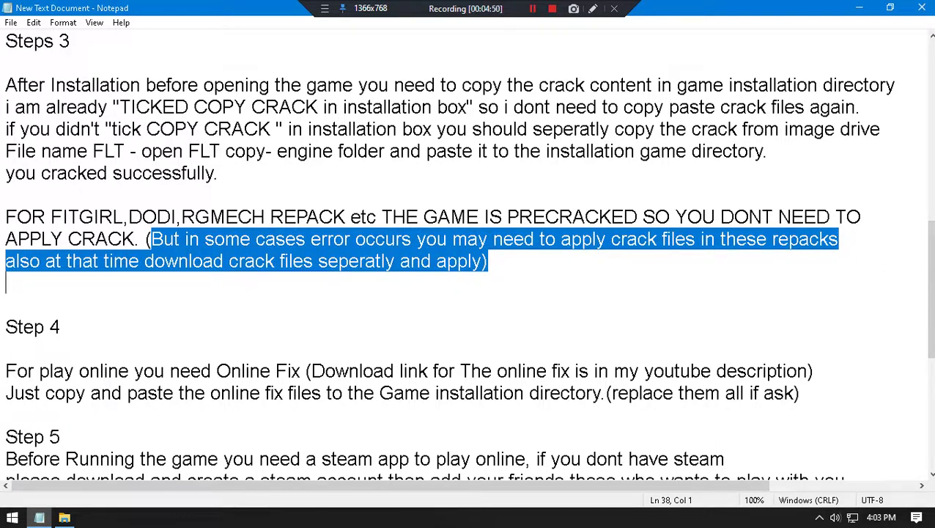
Move on to the online play section of the notes and highlight its "Step 4" heading
{"action": "scroll", "coordinate": [468, 256], "scroll_direction": "down", "scroll_amount": 1}
{"action": "scroll", "coordinate": [469, 256], "scroll_direction": "down", "scroll_amount": 5}
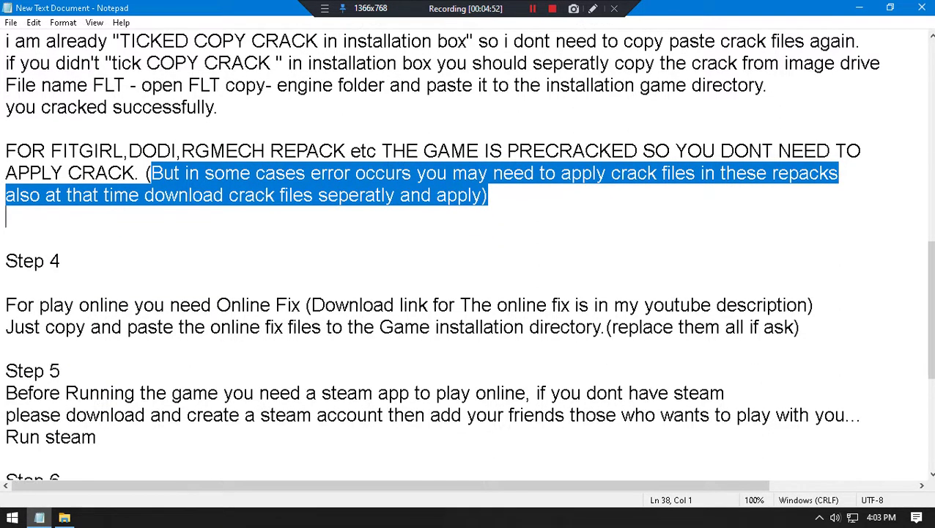
{"action": "key", "text": "Down"}
{"action": "key", "text": "Down"}
{"action": "key", "text": "shift+Right"}
{"action": "key", "text": "shift+Right"}
{"action": "key", "text": "shift+Right"}
{"action": "key", "text": "shift+Right"}
{"action": "key", "text": "shift+Right"}
{"action": "key", "text": "shift+Right"}
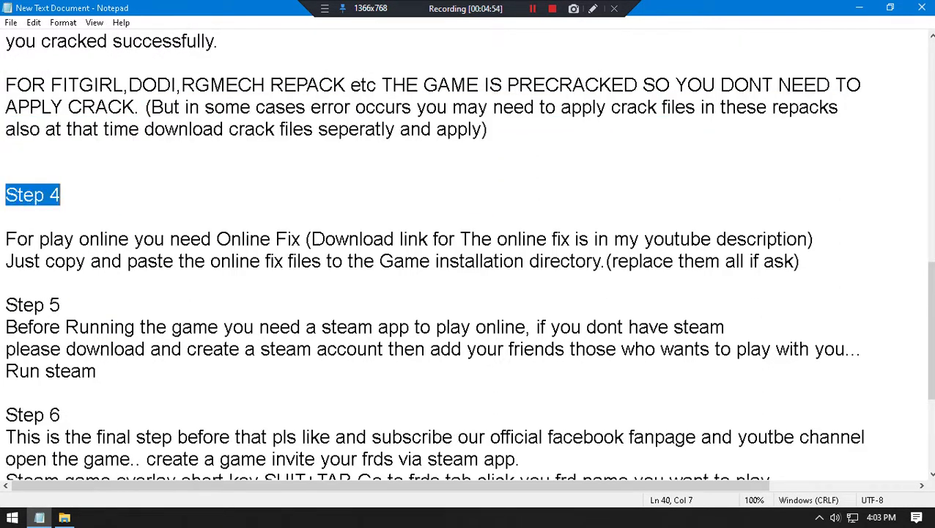
Highlight "For play online you need Online Fix" under the Step 4 heading
{"action": "key", "text": "Down"}
{"action": "key", "text": "Down"}
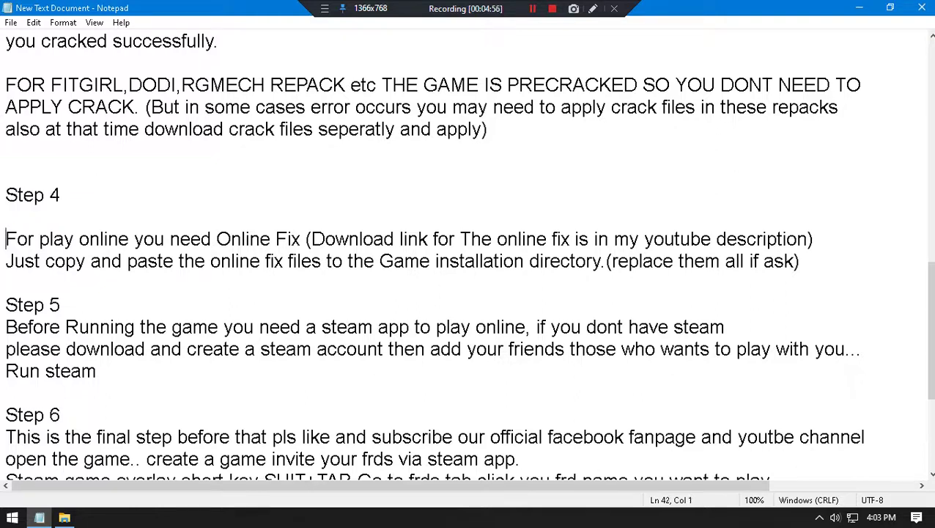
{"action": "key", "text": "shift+Right"}
{"action": "key", "text": "shift+Right"}
{"action": "key", "text": "shift+Right"}
{"action": "key", "text": "shift+Right"}
{"action": "key", "text": "shift+Right"}
{"action": "key", "text": "shift+Right"}
{"action": "key", "text": "shift+Right"}
{"action": "key", "text": "shift+Right"}
{"action": "key", "text": "shift+Right"}
{"action": "key", "text": "shift+Right"}
{"action": "key", "text": "shift+Right"}
{"action": "key", "text": "shift+Right"}
{"action": "key", "text": "shift+Right"}
{"action": "key", "text": "shift+Right"}
{"action": "key", "text": "shift+Right"}
{"action": "key", "text": "shift+Right"}
{"action": "key", "text": "shift+Right"}
{"action": "key", "text": "shift+Right"}
{"action": "key", "text": "shift+Right"}
{"action": "key", "text": "shift+Right"}
{"action": "key", "text": "shift+Right"}
{"action": "key", "text": "shift+Right"}
{"action": "key", "text": "shift+Right"}
{"action": "key", "text": "shift+Right"}
{"action": "key", "text": "shift+Right"}
{"action": "key", "text": "shift+Right"}
{"action": "key", "text": "shift+Right"}
{"action": "key", "text": "shift+Right"}
{"action": "key", "text": "shift+Right"}
{"action": "key", "text": "shift+Right"}
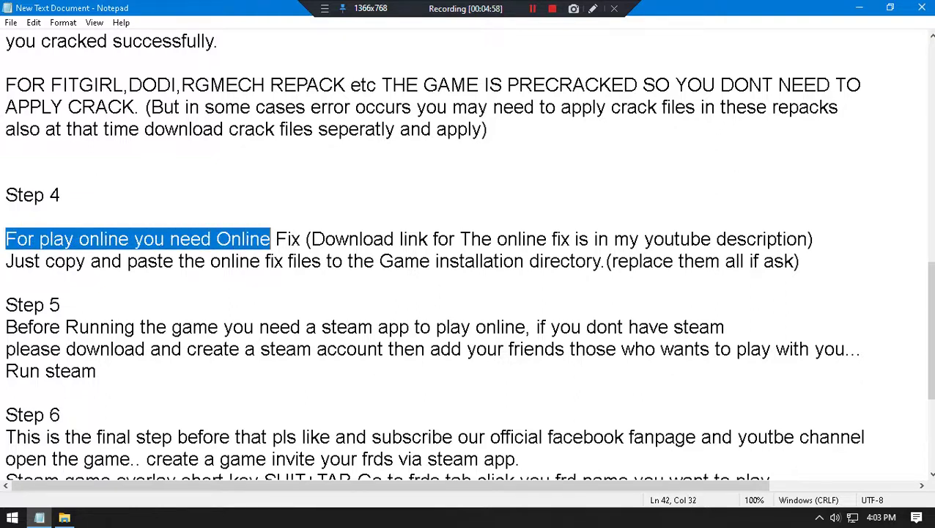
{"action": "key", "text": "shift+Left"}
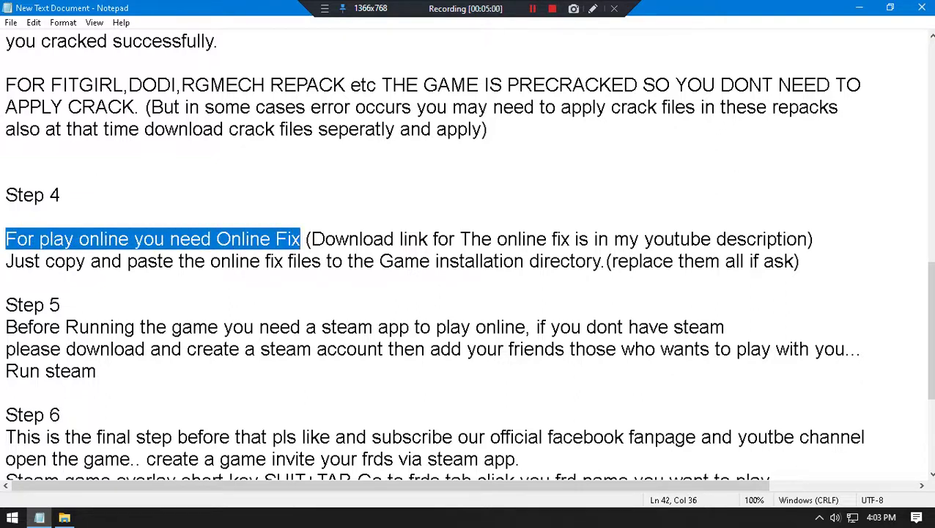
Highlight the bracketed text "Download link for The online fix is in my youtube description" in Step 4
{"action": "key", "text": "Right"}
{"action": "key", "text": "Right"}
{"action": "key", "text": "Right"}
{"action": "key", "text": "shift+Right"}
{"action": "key", "text": "shift+Right"}
{"action": "key", "text": "shift+Right"}
{"action": "key", "text": "shift+Right"}
{"action": "key", "text": "shift+Right"}
{"action": "key", "text": "shift+Right"}
{"action": "key", "text": "shift+Right"}
{"action": "key", "text": "shift+Right"}
{"action": "key", "text": "shift+Right"}
{"action": "key", "text": "shift+Right"}
{"action": "key", "text": "shift+Right"}
{"action": "key", "text": "shift+Right"}
{"action": "key", "text": "shift+Right"}
{"action": "key", "text": "shift+Right"}
{"action": "key", "text": "shift+Right"}
{"action": "key", "text": "shift+Right"}
{"action": "key", "text": "shift+Right"}
{"action": "key", "text": "shift+Right"}
{"action": "key", "text": "shift+Right"}
{"action": "key", "text": "shift+Right"}
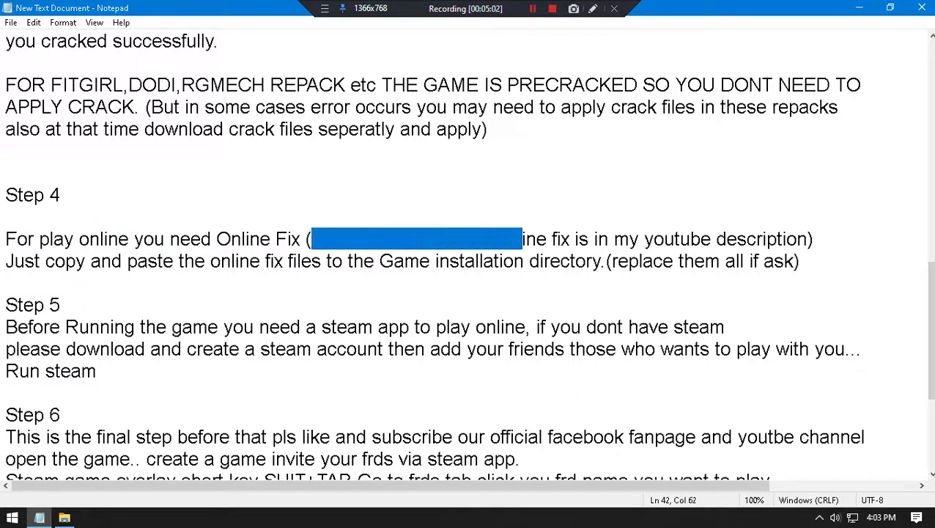
{"action": "key", "text": "shift+Right"}
{"action": "key", "text": "shift+Right"}
{"action": "key", "text": "shift+Right"}
{"action": "key", "text": "shift+Right"}
{"action": "key", "text": "shift+Right"}
{"action": "key", "text": "shift+Right"}
{"action": "key", "text": "shift+Right"}
{"action": "key", "text": "shift+Right"}
{"action": "key", "text": "shift+Right"}
{"action": "key", "text": "shift+Right"}
{"action": "key", "text": "shift+Right"}
{"action": "key", "text": "shift+Right"}
{"action": "key", "text": "shift+Right"}
{"action": "key", "text": "shift+Right"}
{"action": "key", "text": "shift+Right"}
{"action": "key", "text": "shift+Right"}
{"action": "key", "text": "shift+Right"}
{"action": "key", "text": "shift+Right"}
{"action": "key", "text": "shift+Right"}
{"action": "key", "text": "shift+Right"}
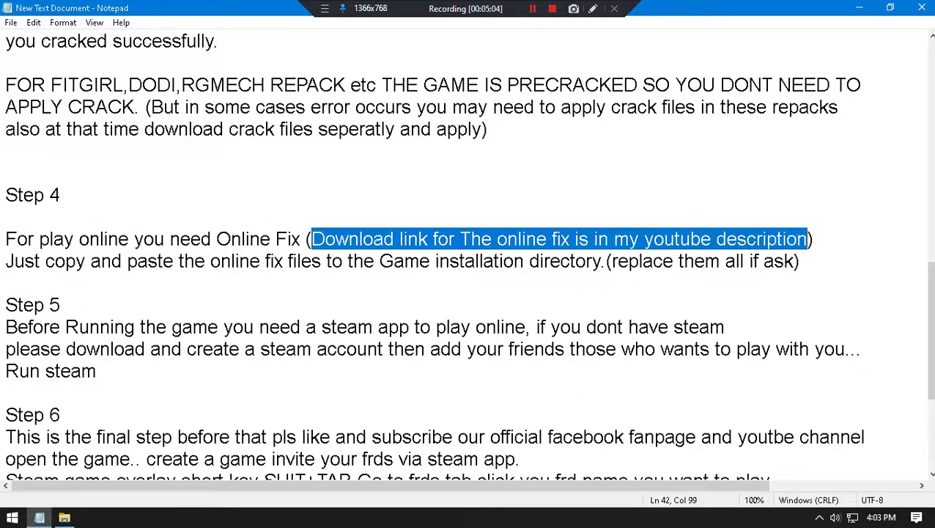
Highlight the Step 4 line "Just copy and paste the online fix files to the Game installation directory.(replace them all if ask)"
{"action": "left_click_drag", "start_coordinate": [6, 261], "coordinate": [342, 261]}
{"action": "key", "text": "shift+Right"}
{"action": "key", "text": "shift+Right"}
{"action": "key", "text": "shift+Right"}
{"action": "key", "text": "shift+Right"}
{"action": "key", "text": "shift+Right"}
{"action": "key", "text": "shift+Right"}
{"action": "key", "text": "shift+Right"}
{"action": "key", "text": "shift+Right"}
{"action": "key", "text": "shift+Right"}
{"action": "key", "text": "shift+Right"}
{"action": "key", "text": "shift+Right"}
{"action": "key", "text": "shift+Right"}
{"action": "key", "text": "shift+Right"}
{"action": "key", "text": "shift+Right"}
{"action": "key", "text": "shift+Right"}
{"action": "key", "text": "shift+Right"}
{"action": "key", "text": "shift+Right"}
{"action": "key", "text": "shift+Right"}
{"action": "key", "text": "shift+Right"}
{"action": "key", "text": "shift+Right"}
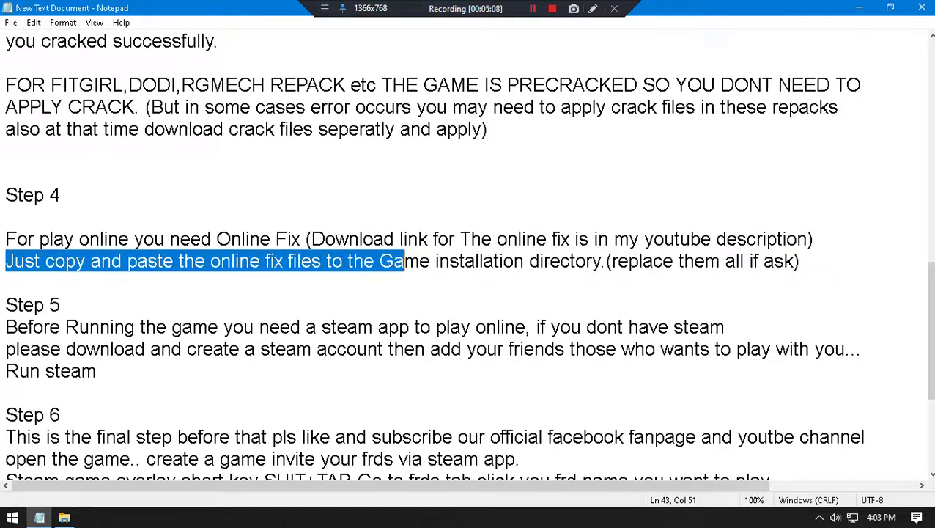
{"action": "key", "text": "shift+Right"}
{"action": "key", "text": "shift+Right"}
{"action": "key", "text": "shift+Right"}
{"action": "key", "text": "shift+Right"}
{"action": "key", "text": "shift+Right"}
{"action": "key", "text": "shift+Right"}
{"action": "key", "text": "shift+Right"}
{"action": "key", "text": "shift+Right"}
{"action": "key", "text": "shift+Right"}
{"action": "key", "text": "shift+Right"}
{"action": "key", "text": "shift+Right"}
{"action": "key", "text": "shift+Right"}
{"action": "key", "text": "shift+Right"}
{"action": "key", "text": "shift+Right"}
{"action": "key", "text": "shift+Right"}
{"action": "key", "text": "shift+Right"}
{"action": "key", "text": "shift+Right"}
{"action": "key", "text": "shift+Right"}
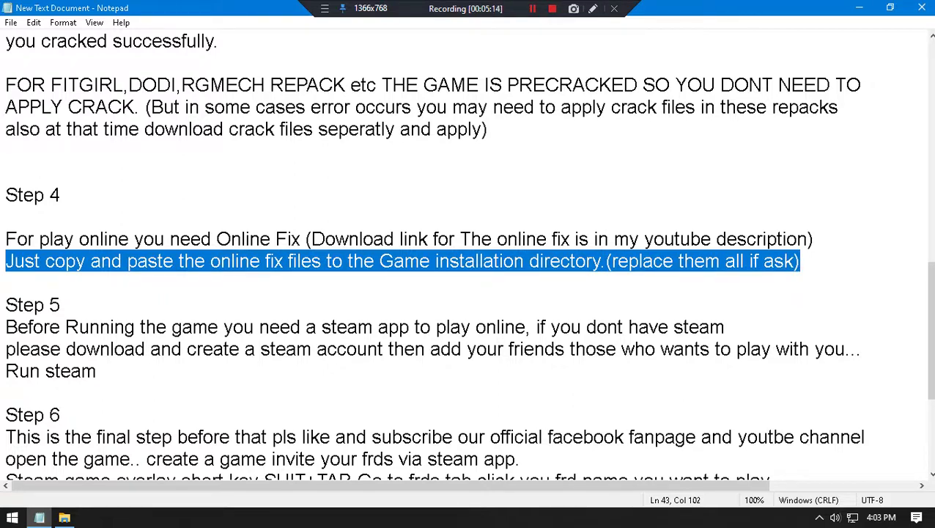
{"action": "left_click_drag", "start_coordinate": [842, 107], "coordinate": [842, 129]}
Switch from the notes to File Explorer and open the DAH2R_Fix_Repair_Steam_Generic folder inside ONLINE FIX
{"action": "left_click", "coordinate": [858, 8]}
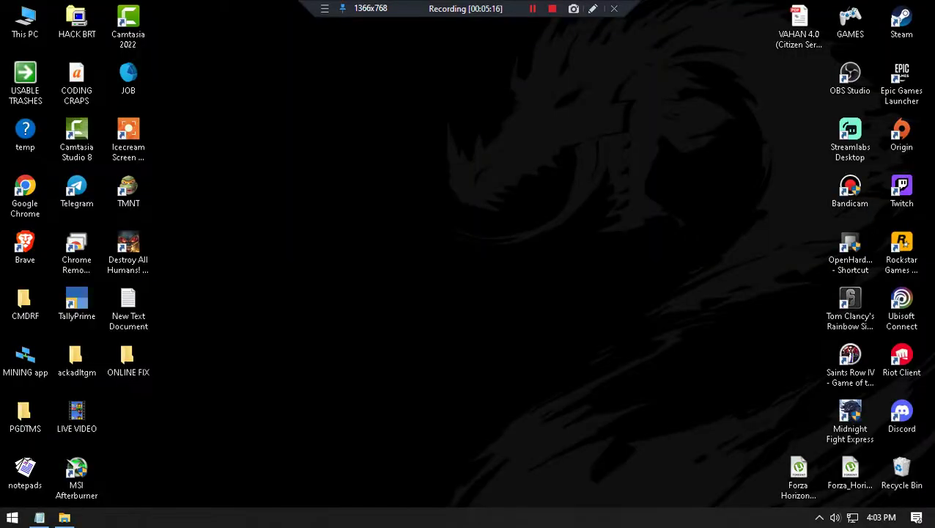
{"action": "left_click", "coordinate": [65, 518]}
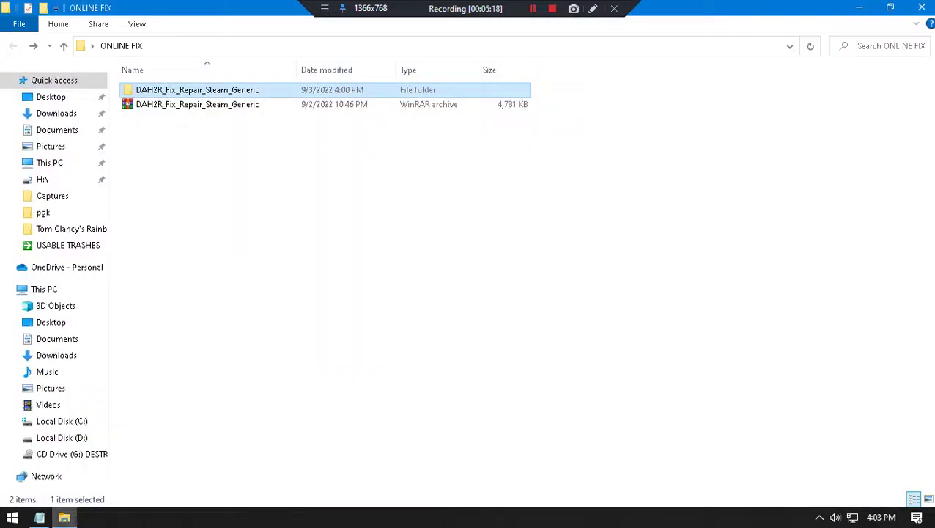
{"action": "left_click", "coordinate": [326, 147]}
{"action": "double_click", "coordinate": [197, 90]}
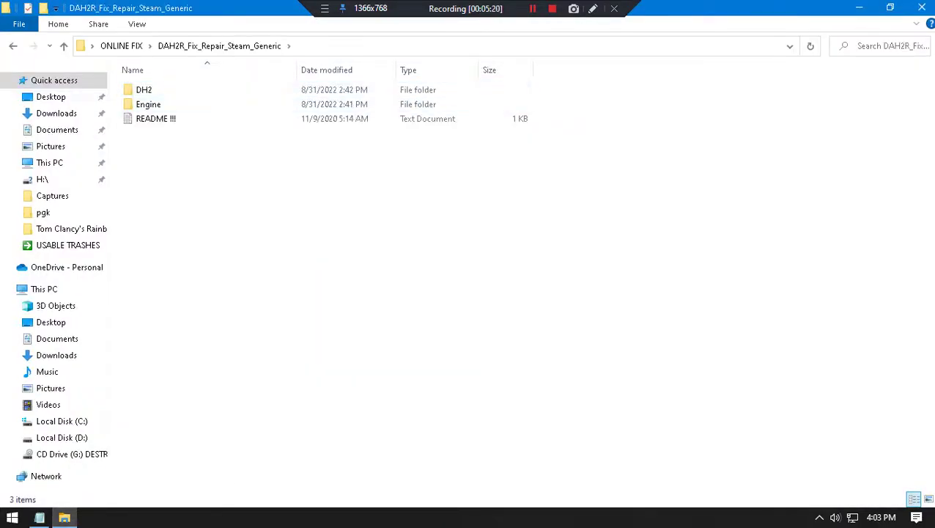
Annotate the screen in red pen with an arrow pointing at the fix files and the handwritten words "Online fix"
{"action": "left_click", "coordinate": [592, 8]}
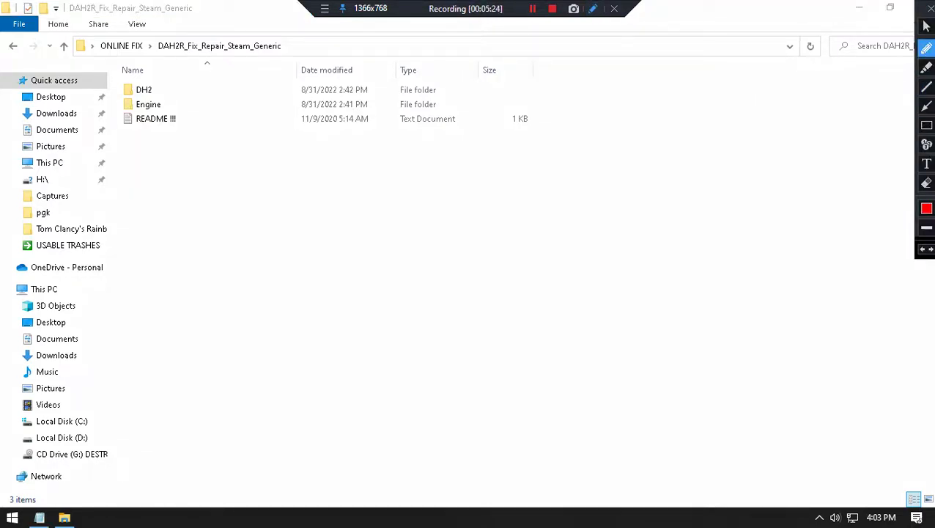
{"action": "mouse_move", "coordinate": [866, 80]}
{"action": "left_mouse_down"}
{"action": "mouse_move", "coordinate": [595, 120]}
{"action": "mouse_move", "coordinate": [706, 174]}
{"action": "left_mouse_up"}
{"action": "mouse_move", "coordinate": [261, 247]}
{"action": "left_mouse_down"}
{"action": "mouse_move", "coordinate": [253, 305]}
{"action": "mouse_move", "coordinate": [264, 246]}
{"action": "mouse_move", "coordinate": [294, 308]}
{"action": "mouse_move", "coordinate": [330, 308]}
{"action": "left_mouse_up"}
{"action": "left_click_drag", "start_coordinate": [319, 223], "coordinate": [350, 301]}
{"action": "left_click", "coordinate": [349, 248]}
{"action": "mouse_move", "coordinate": [379, 257]}
{"action": "left_mouse_down"}
{"action": "mouse_move", "coordinate": [387, 287]}
{"action": "mouse_move", "coordinate": [444, 256]}
{"action": "mouse_move", "coordinate": [468, 275]}
{"action": "left_mouse_up"}
{"action": "mouse_move", "coordinate": [576, 280]}
{"action": "left_mouse_down"}
{"action": "mouse_move", "coordinate": [546, 189]}
{"action": "mouse_move", "coordinate": [543, 198]}
{"action": "left_mouse_up"}
{"action": "left_click_drag", "start_coordinate": [509, 241], "coordinate": [566, 229]}
{"action": "left_click_drag", "start_coordinate": [647, 217], "coordinate": [698, 225]}
{"action": "left_click_drag", "start_coordinate": [658, 199], "coordinate": [655, 252]}
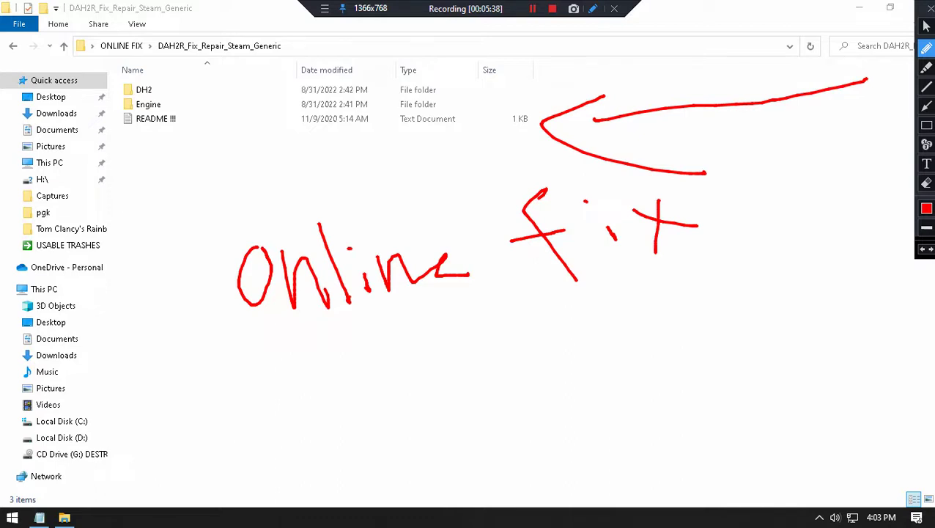
{"action": "left_click", "coordinate": [927, 26]}
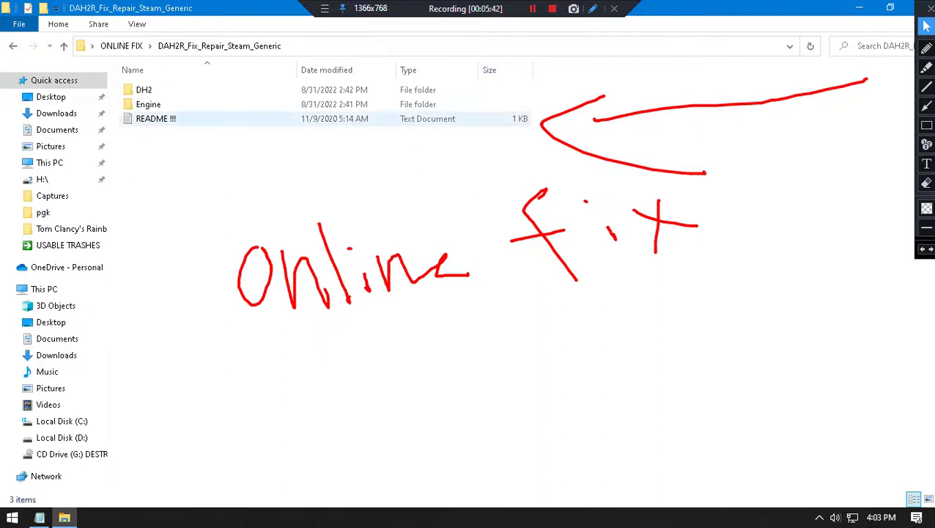
Erase the red arrow and handwritten annotation, and return to the normal pointer
{"action": "left_click", "coordinate": [926, 182]}
{"action": "mouse_move", "coordinate": [654, 210]}
{"action": "left_mouse_down"}
{"action": "mouse_move", "coordinate": [385, 96]}
{"action": "mouse_move", "coordinate": [720, 105]}
{"action": "mouse_move", "coordinate": [685, 105]}
{"action": "left_mouse_up"}
{"action": "mouse_move", "coordinate": [127, 80]}
{"action": "left_mouse_down"}
{"action": "mouse_move", "coordinate": [856, 103]}
{"action": "mouse_move", "coordinate": [870, 296]}
{"action": "mouse_move", "coordinate": [859, 353]}
{"action": "left_mouse_up"}
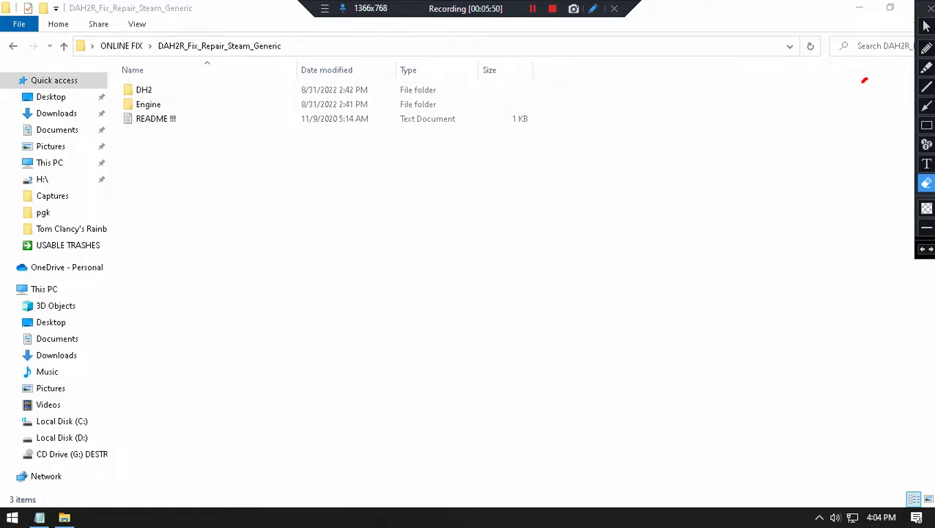
{"action": "mouse_move", "coordinate": [454, 55]}
{"action": "left_mouse_down"}
{"action": "mouse_move", "coordinate": [876, 177]}
{"action": "mouse_move", "coordinate": [879, 190]}
{"action": "left_mouse_up"}
{"action": "left_click", "coordinate": [926, 26]}
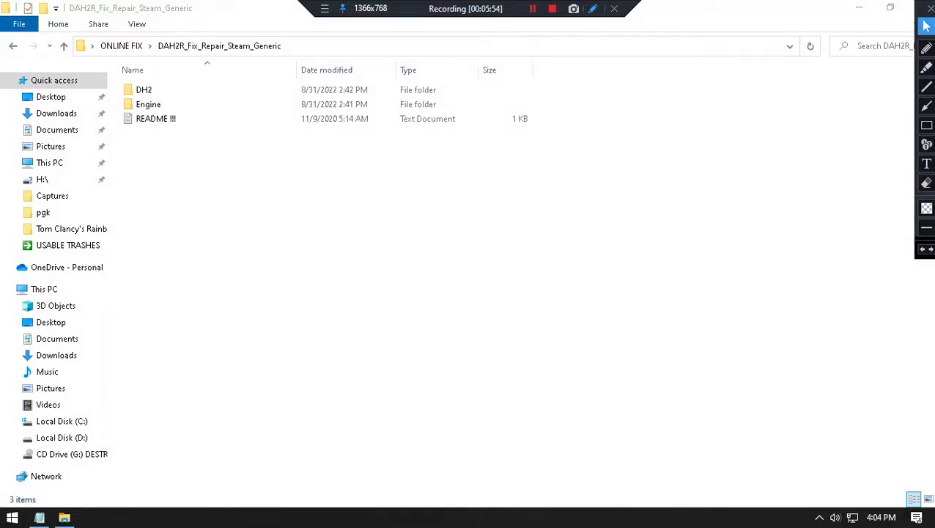
Copy the DH2 and Engine folders together with the README !!! file
{"action": "left_click_drag", "start_coordinate": [287, 96], "coordinate": [147, 163]}
{"action": "left_click_drag", "start_coordinate": [146, 96], "coordinate": [145, 89]}
{"action": "right_click", "coordinate": [145, 88]}
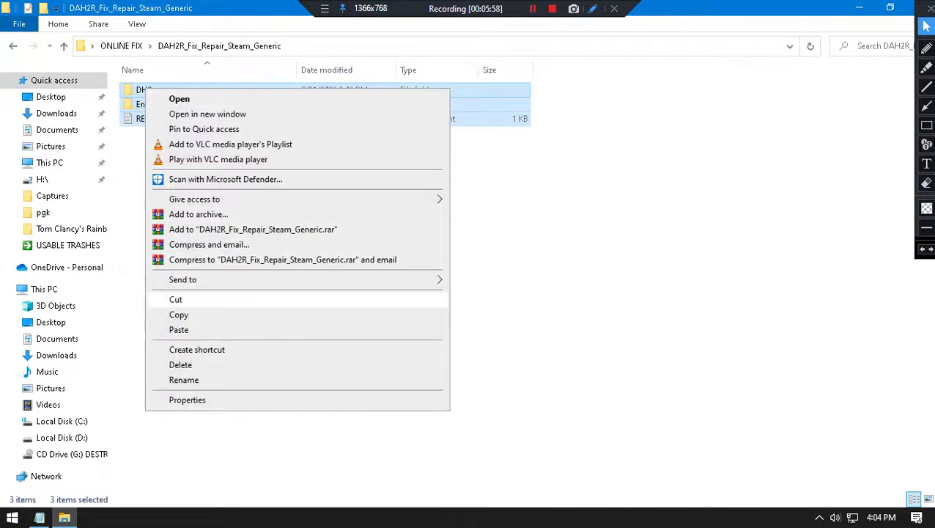
{"action": "left_click", "coordinate": [179, 314]}
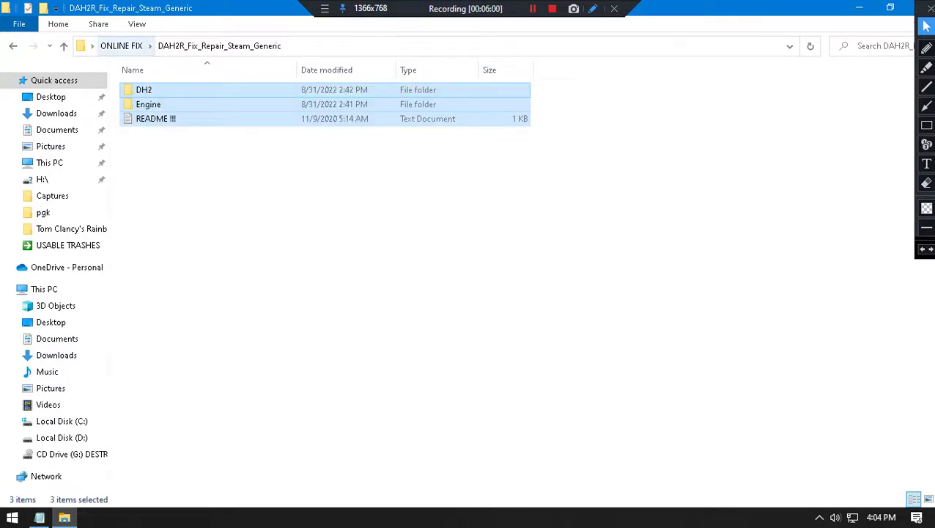
Reopen DAH2R_Fix_Repair_Steam_Generic from the ONLINE FIX folder and copy all of its contents
{"action": "left_click", "coordinate": [121, 45]}
{"action": "double_click", "coordinate": [197, 89]}
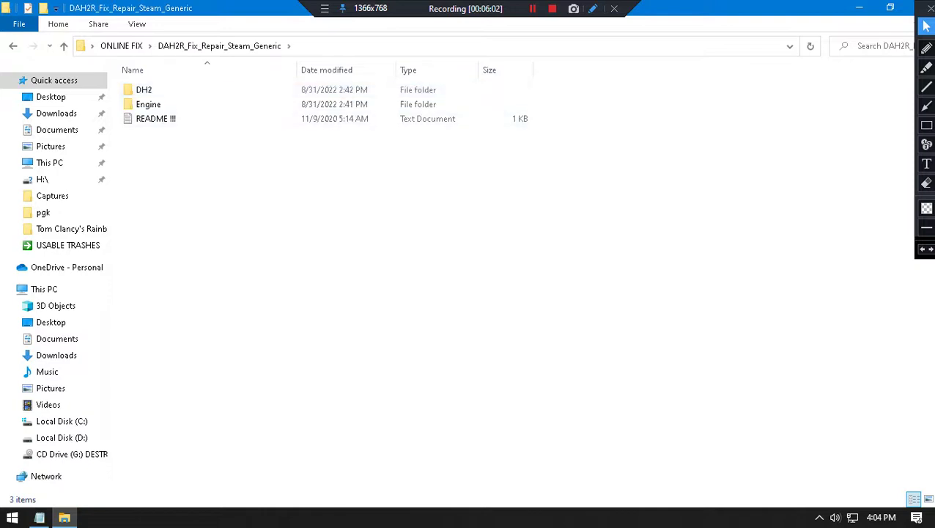
{"action": "left_click_drag", "start_coordinate": [293, 180], "coordinate": [144, 85]}
{"action": "right_click", "coordinate": [144, 86]}
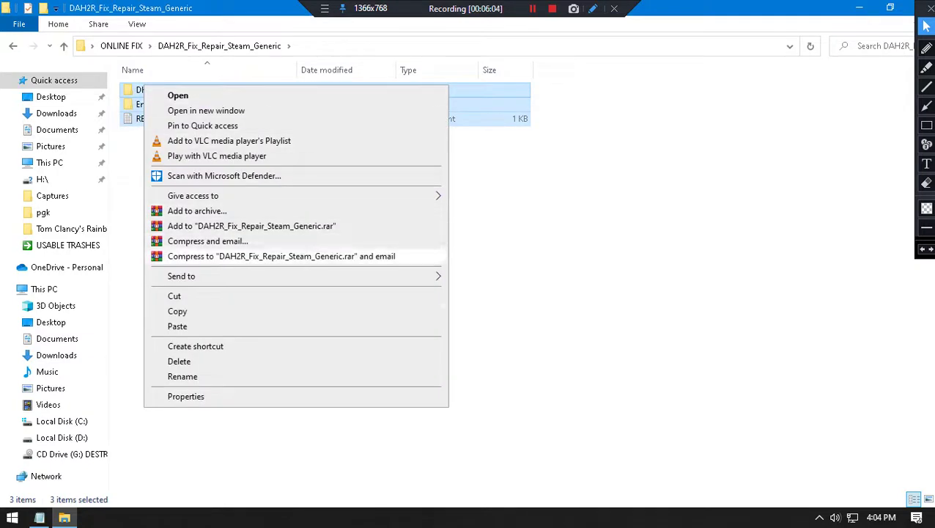
{"action": "left_click", "coordinate": [179, 311]}
{"action": "left_click", "coordinate": [179, 311]}
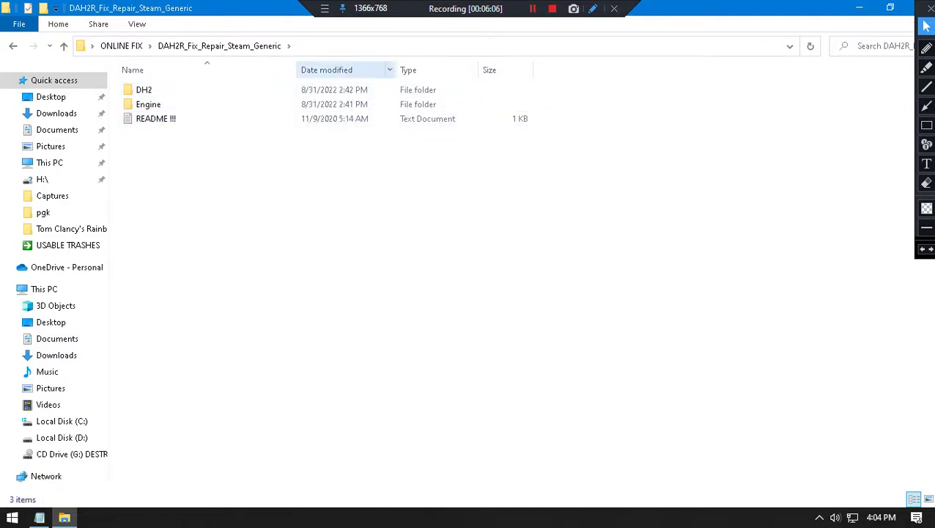
Copy only the DH2 and Engine folders, leaving out the README !!! file
{"action": "left_click", "coordinate": [338, 105]}
{"action": "left_click", "coordinate": [338, 94], "text": "ctrl"}
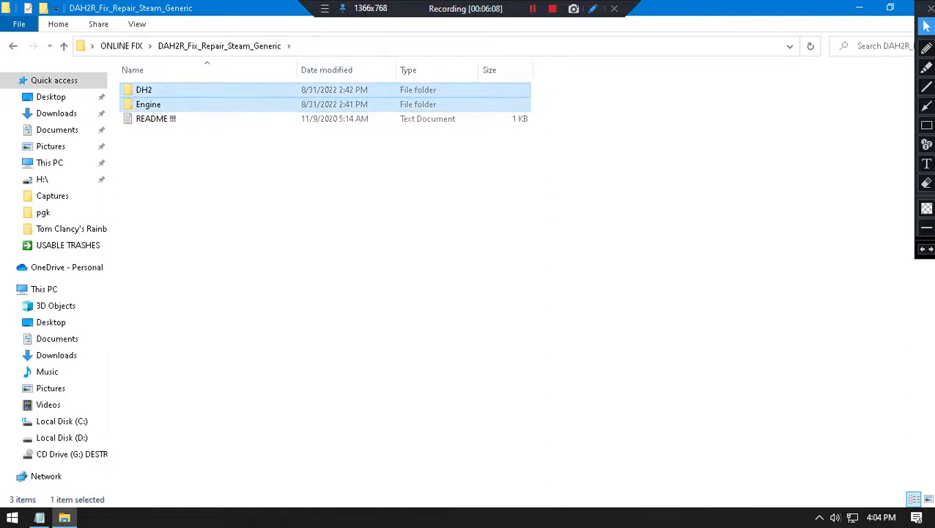
{"action": "right_click", "coordinate": [339, 94]}
{"action": "left_click", "coordinate": [371, 335]}
Highlight "Just copy and paste the online fix files to the Game installation directory." in the notes and return to File Explorer
{"action": "key", "text": "alt+Tab"}
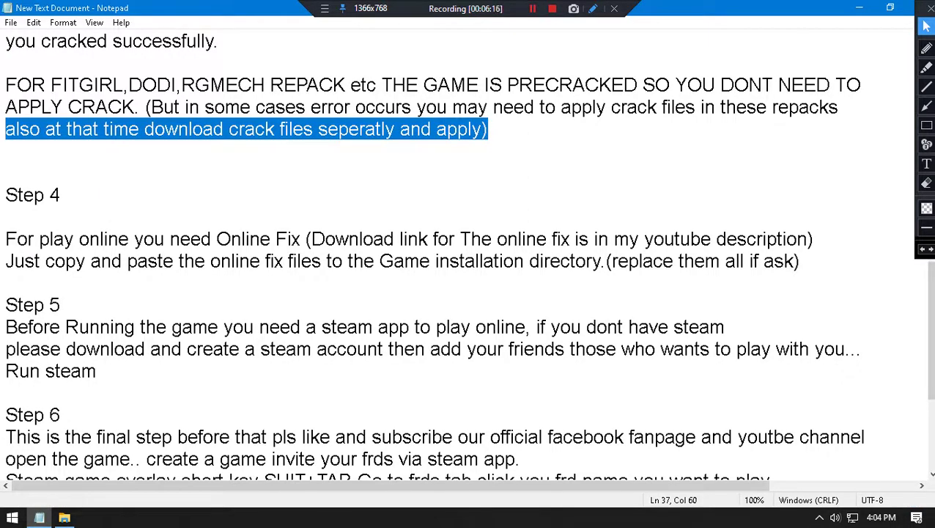
{"action": "left_click_drag", "start_coordinate": [5, 261], "coordinate": [605, 261]}
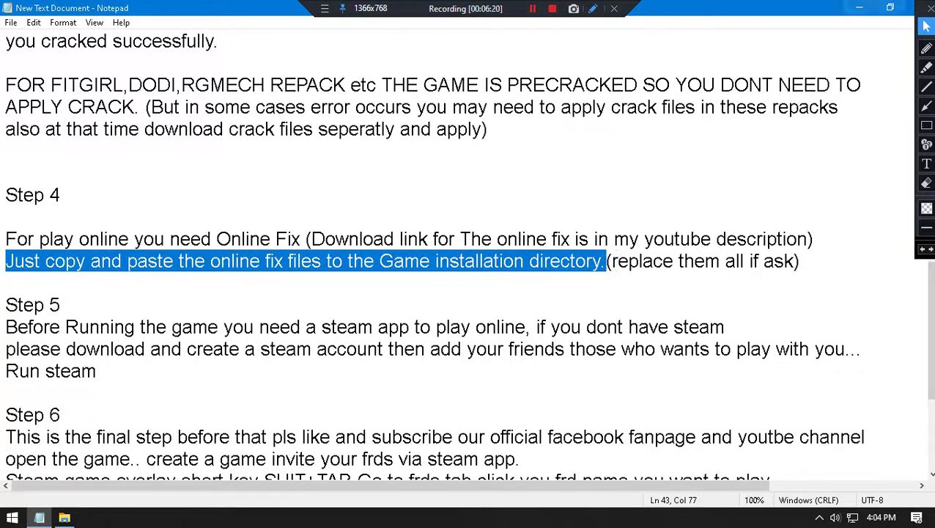
{"action": "key", "text": "alt+Tab"}
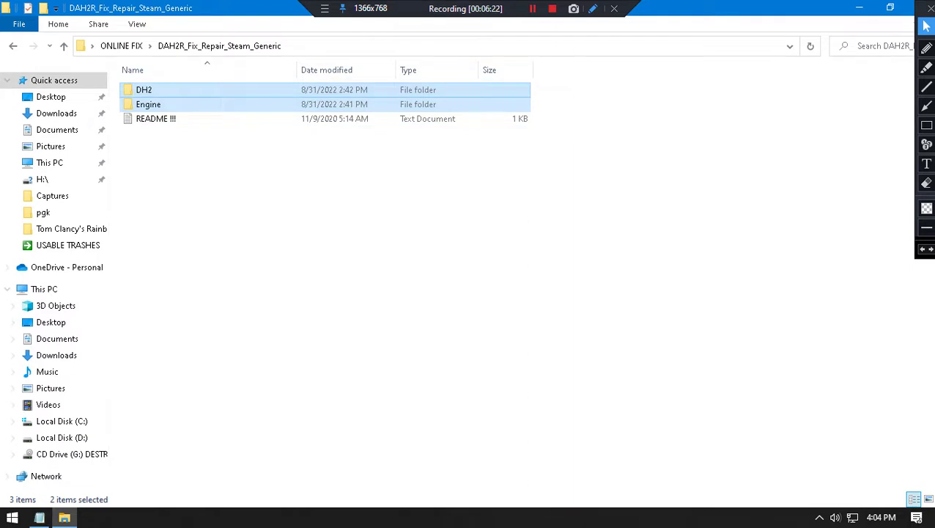
Paste the copied folders into Destroy All Humans! 2 Reprobed on Local Disk (D:), replacing the existing steam_api64.dll in the destination
{"action": "left_click", "coordinate": [62, 438]}
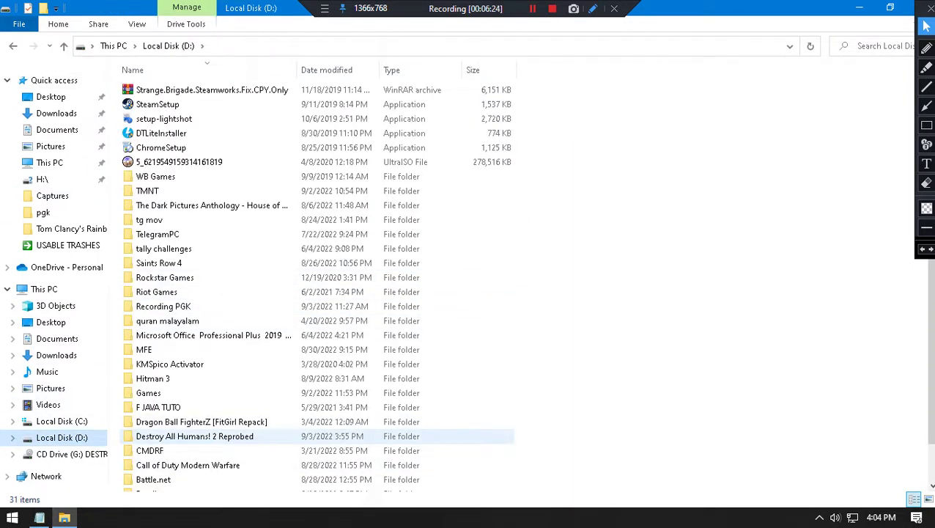
{"action": "scroll", "coordinate": [194, 435], "scroll_direction": "down", "scroll_amount": 1}
{"action": "double_click", "coordinate": [194, 409]}
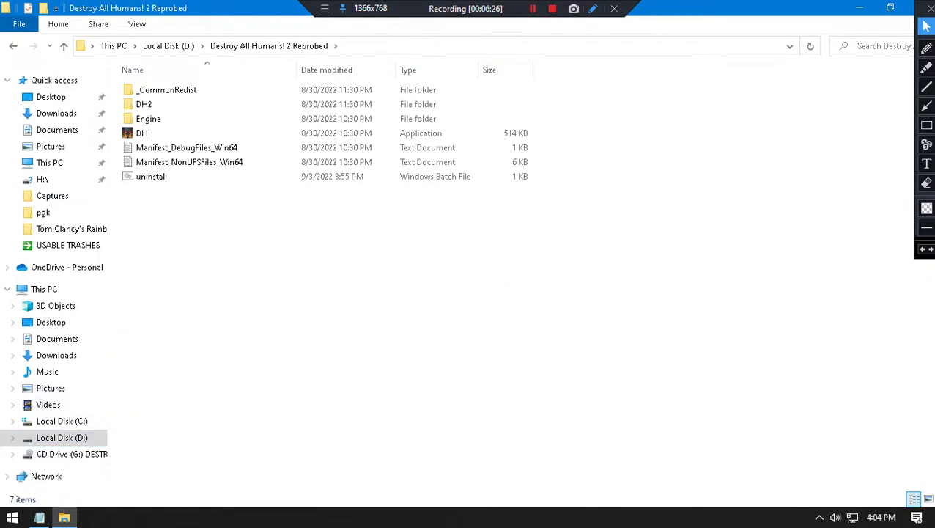
{"action": "right_click", "coordinate": [662, 96]}
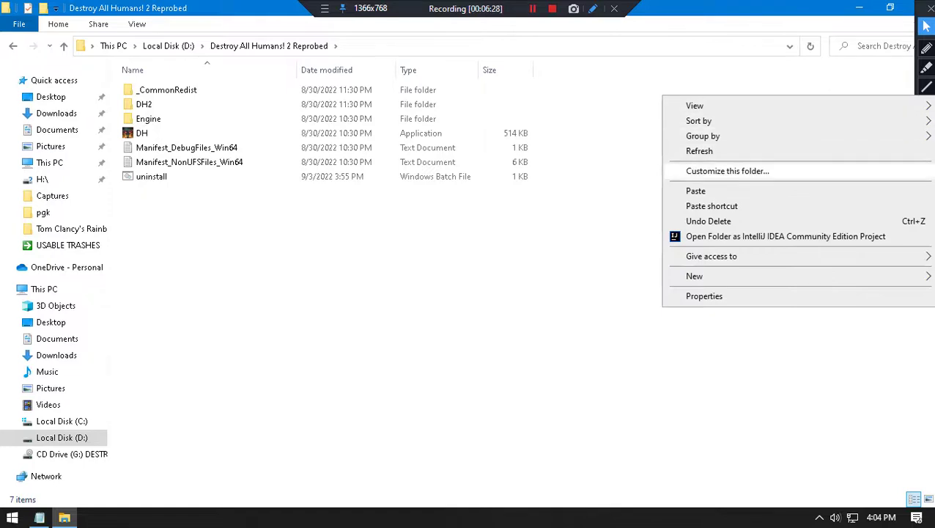
{"action": "left_click", "coordinate": [694, 190]}
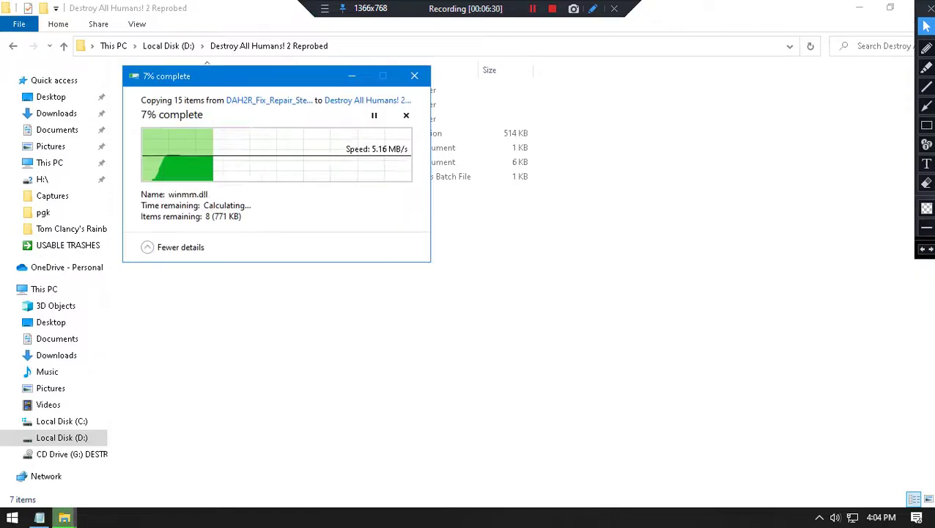
{"action": "left_click_drag", "start_coordinate": [276, 76], "coordinate": [479, 79]}
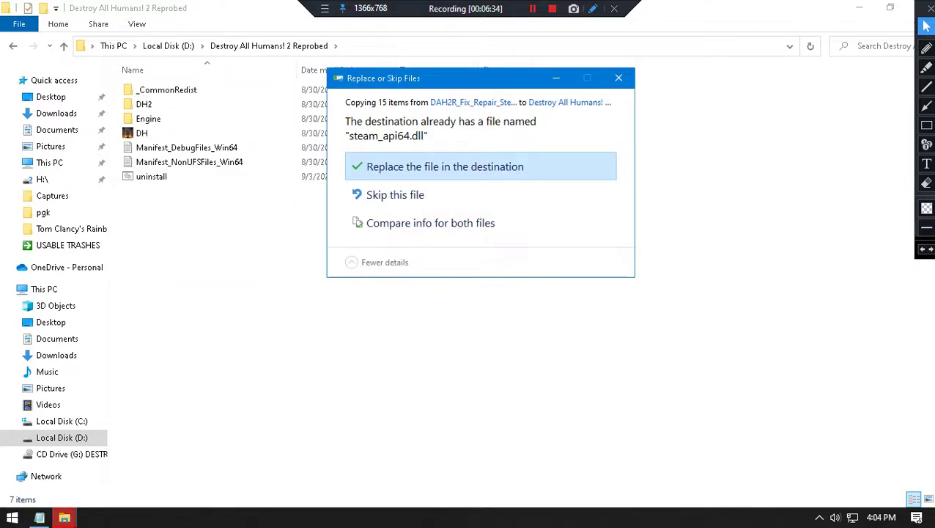
{"action": "key", "text": "Return"}
Minimize the game folder window, return to the Notepad notes and highlight the "Step 5" heading
{"action": "left_click_drag", "start_coordinate": [678, 8], "coordinate": [639, 54]}
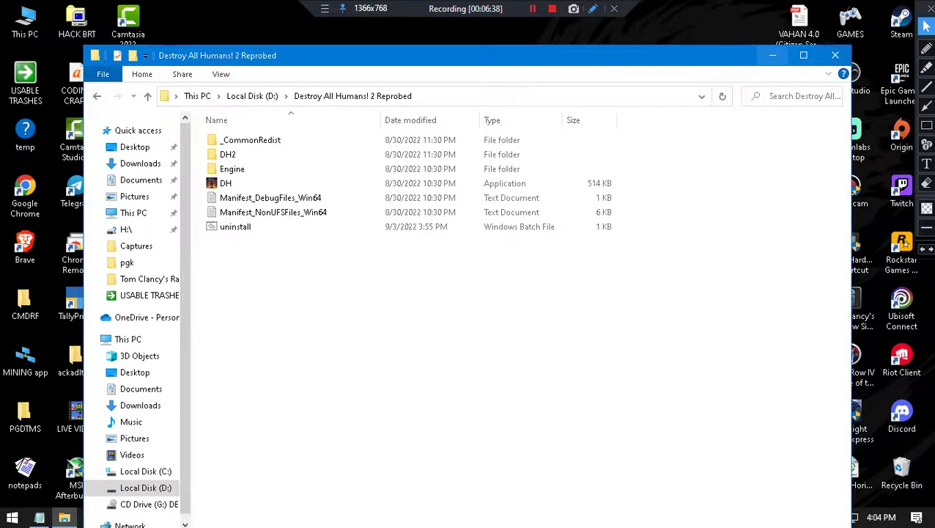
{"action": "left_click", "coordinate": [772, 55]}
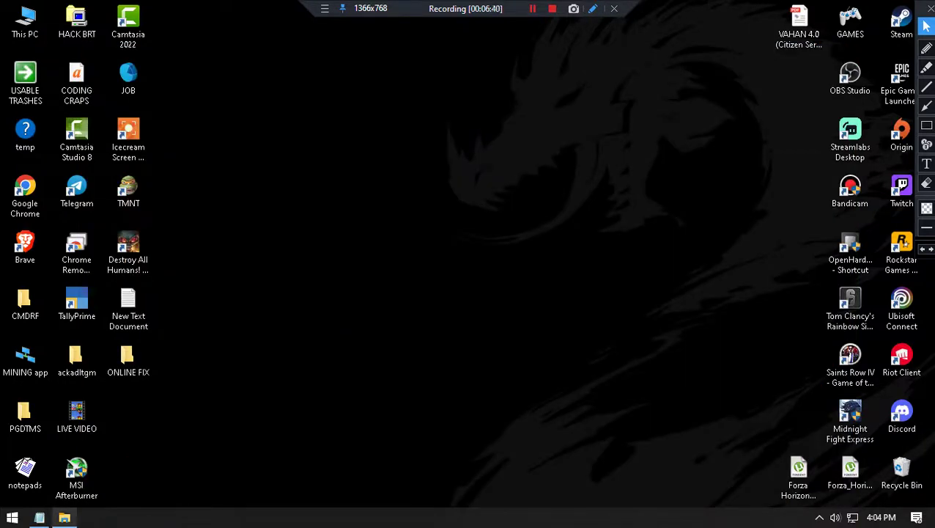
{"action": "left_click", "coordinate": [40, 517]}
{"action": "scroll", "coordinate": [439, 257], "scroll_direction": "down", "scroll_amount": 3}
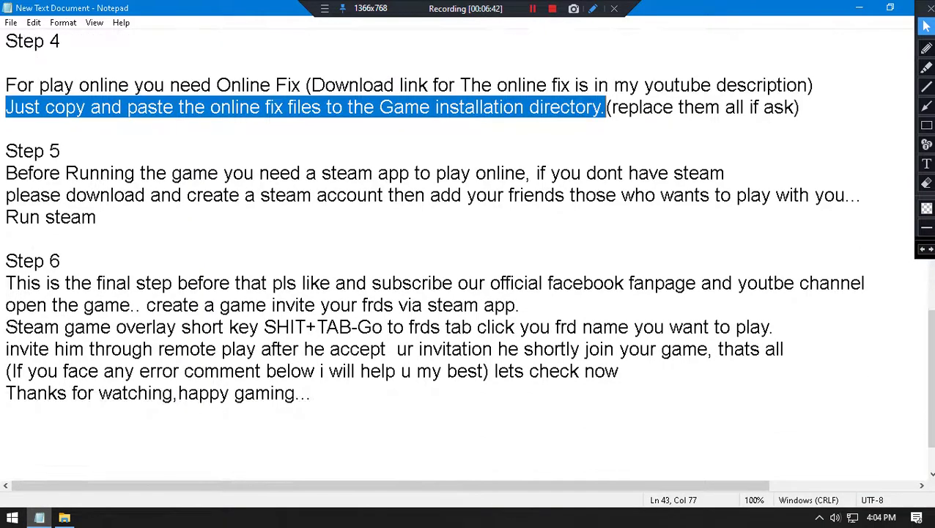
{"action": "left_click_drag", "start_coordinate": [6, 150], "coordinate": [61, 150]}
Highlight the Step 5 instructions in turn: needing the Steam app, creating an account, adding friends and "Run steam"
{"action": "left_click_drag", "start_coordinate": [6, 172], "coordinate": [530, 172]}
{"action": "left_click_drag", "start_coordinate": [536, 172], "coordinate": [731, 173]}
{"action": "left_click_drag", "start_coordinate": [6, 195], "coordinate": [845, 194]}
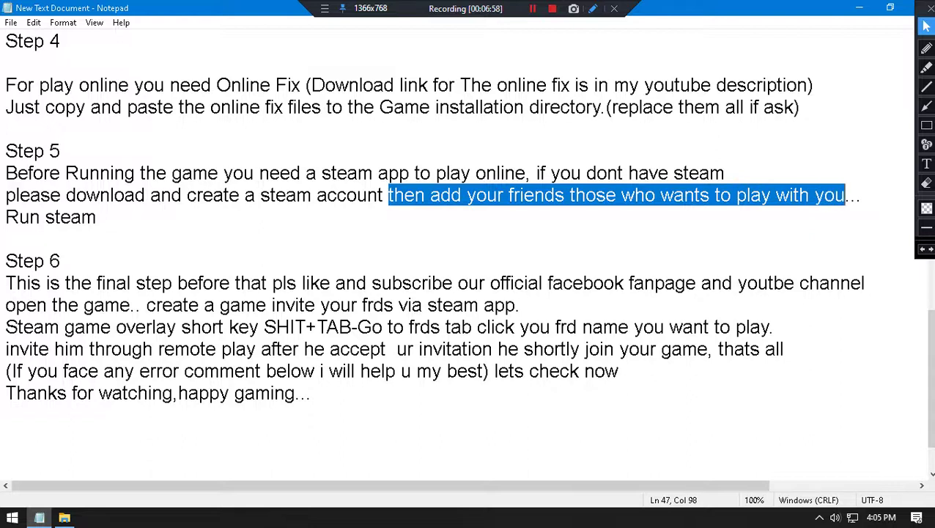
{"action": "key", "text": "Down"}
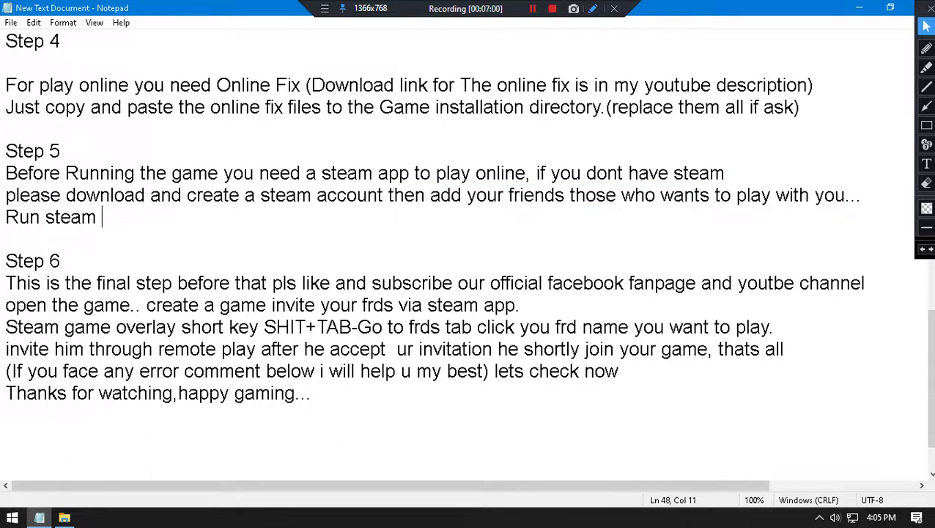
{"action": "key", "text": "shift+Home"}
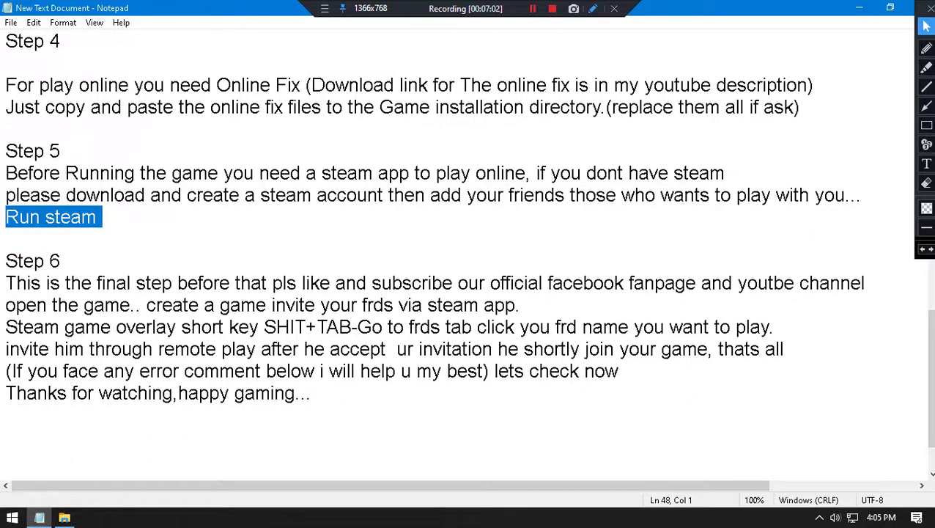
Minimize the notes and launch Steam from its desktop shortcut
{"action": "left_click", "coordinate": [859, 7]}
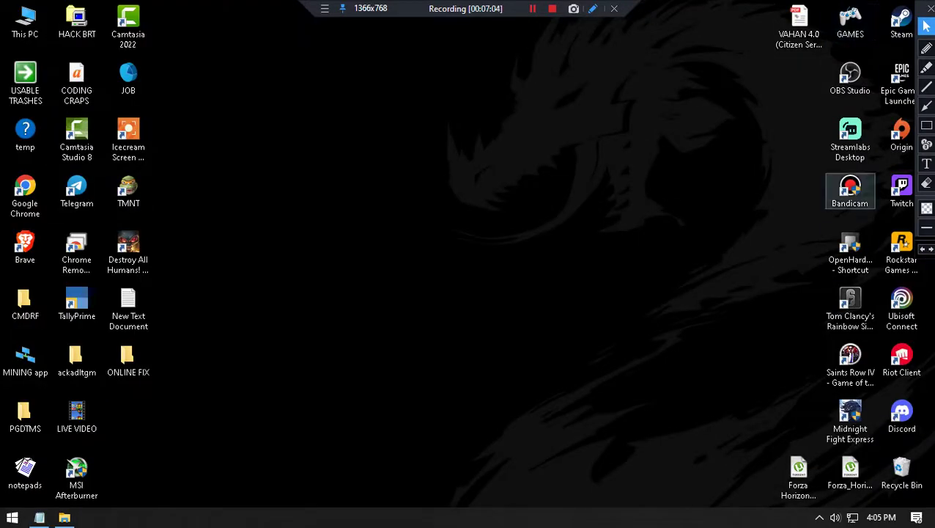
{"action": "left_click", "coordinate": [897, 20]}
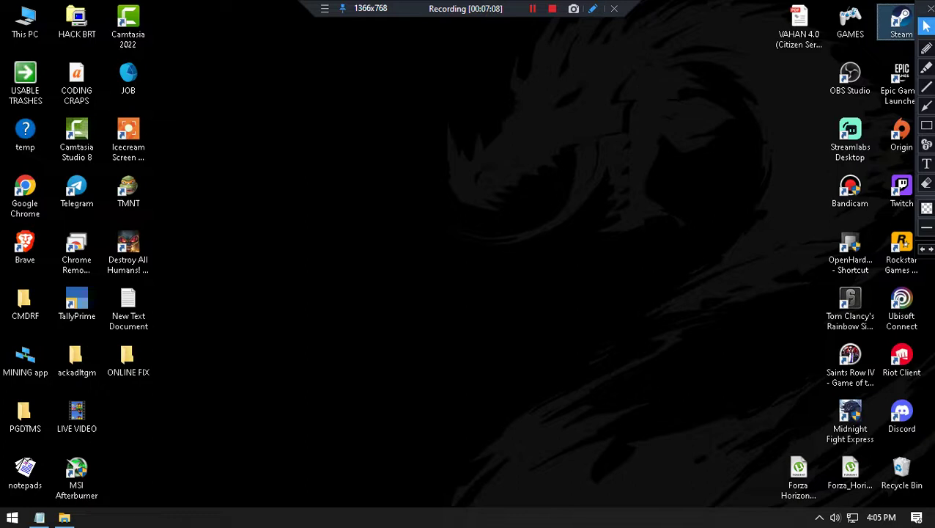
{"action": "right_click", "coordinate": [901, 19]}
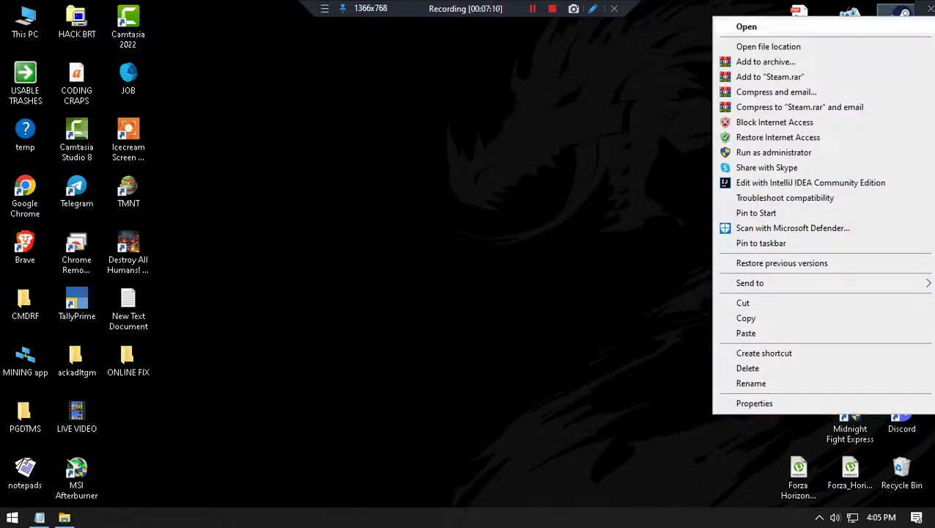
{"action": "left_click", "coordinate": [746, 26]}
{"action": "left_click", "coordinate": [533, 8]}
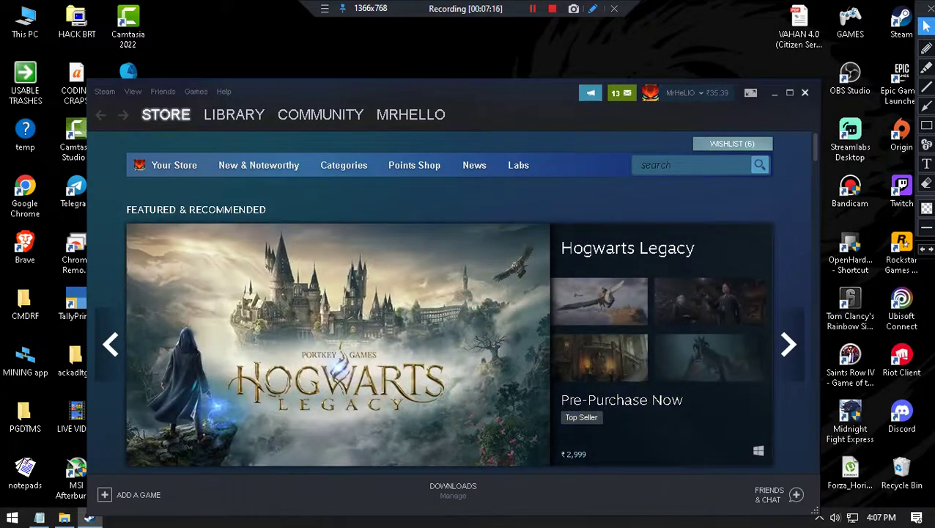
Close the Steam store window and go back to the Notepad notes
{"action": "key", "text": "alt+F4"}
{"action": "left_click", "coordinate": [39, 517]}
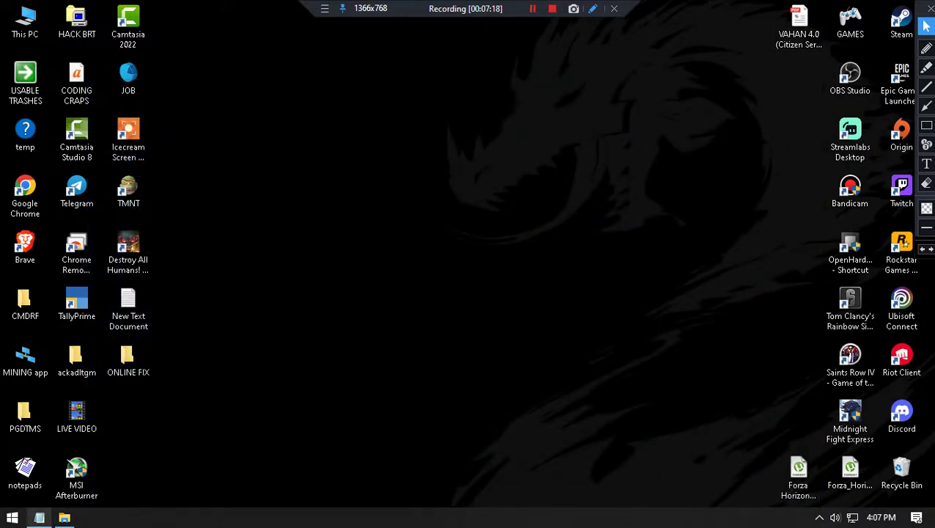
Highlight "Run steam" and the "Step 6" heading in the notes, and check the hidden tray icons for the running Steam client
{"action": "left_click_drag", "start_coordinate": [6, 305], "coordinate": [96, 305]}
{"action": "scroll", "coordinate": [96, 305], "scroll_direction": "down", "scroll_amount": 1}
{"action": "left_click_drag", "start_coordinate": [34, 261], "coordinate": [60, 261]}
{"action": "left_click", "coordinate": [820, 518]}
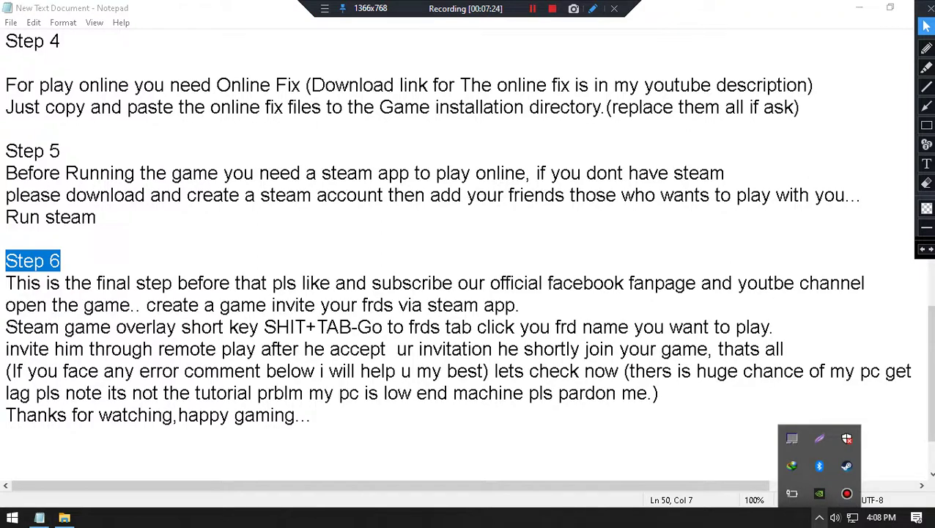
{"action": "left_click", "coordinate": [440, 437]}
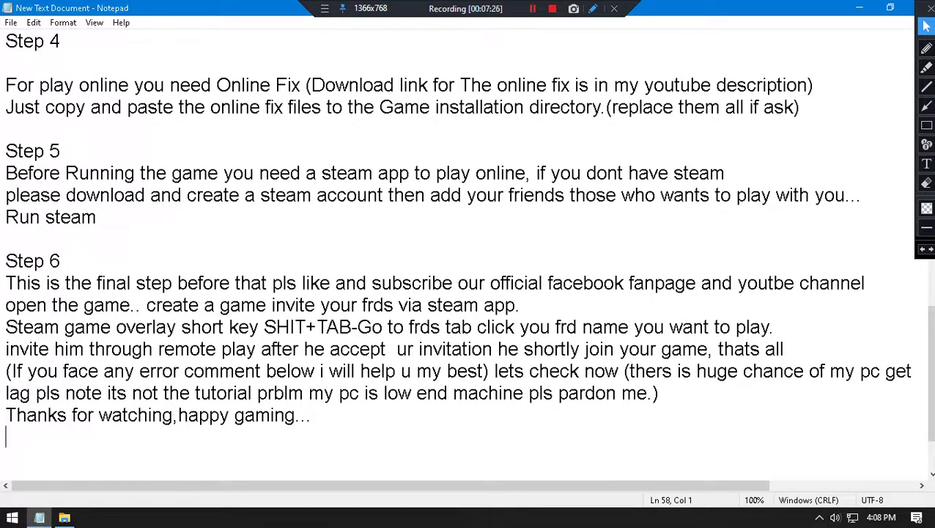
{"action": "left_click_drag", "start_coordinate": [6, 217], "coordinate": [101, 217]}
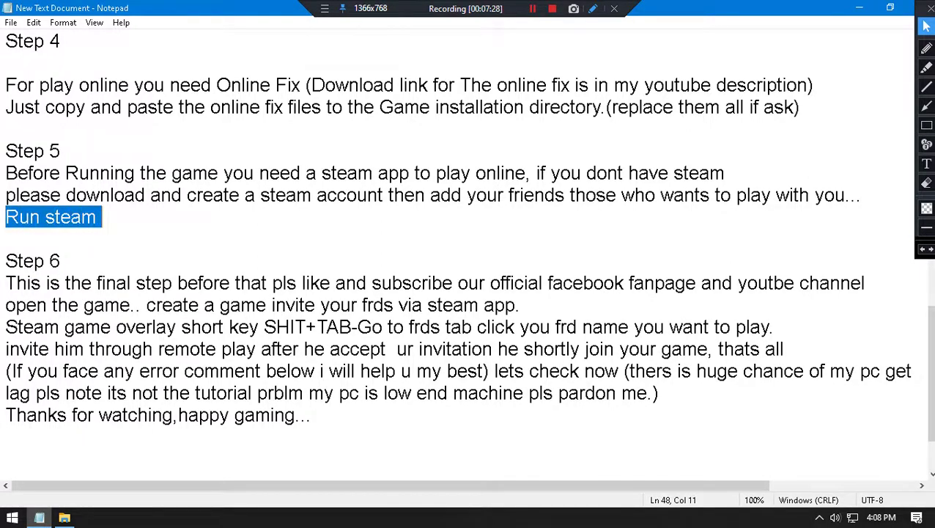
{"action": "left_click", "coordinate": [819, 517]}
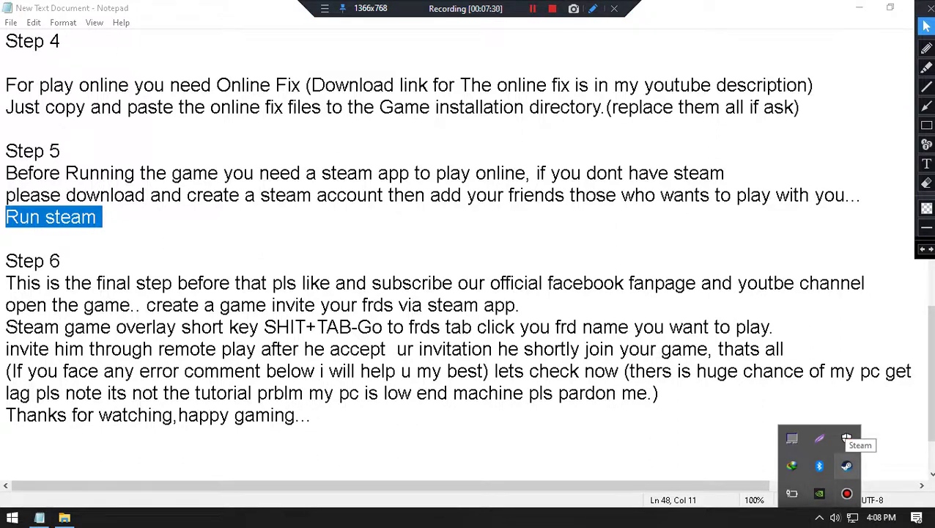
{"action": "left_click", "coordinate": [6, 436]}
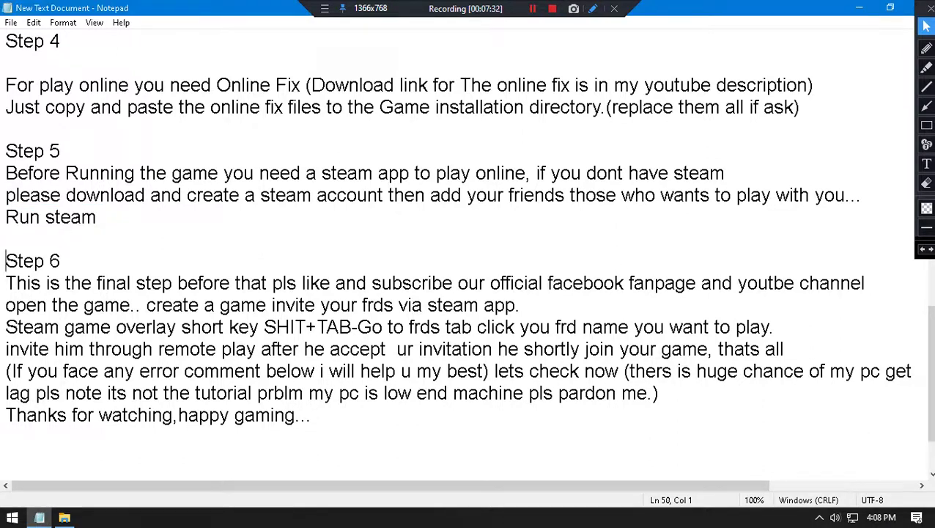
Highlight the "Step 6" heading and its opening lines on subscribing, opening the game and inviting friends via Steam
{"action": "left_click_drag", "start_coordinate": [5, 260], "coordinate": [60, 260]}
{"action": "scroll", "coordinate": [60, 260], "scroll_direction": "down", "scroll_amount": 1}
{"action": "left_click_drag", "start_coordinate": [6, 217], "coordinate": [864, 217]}
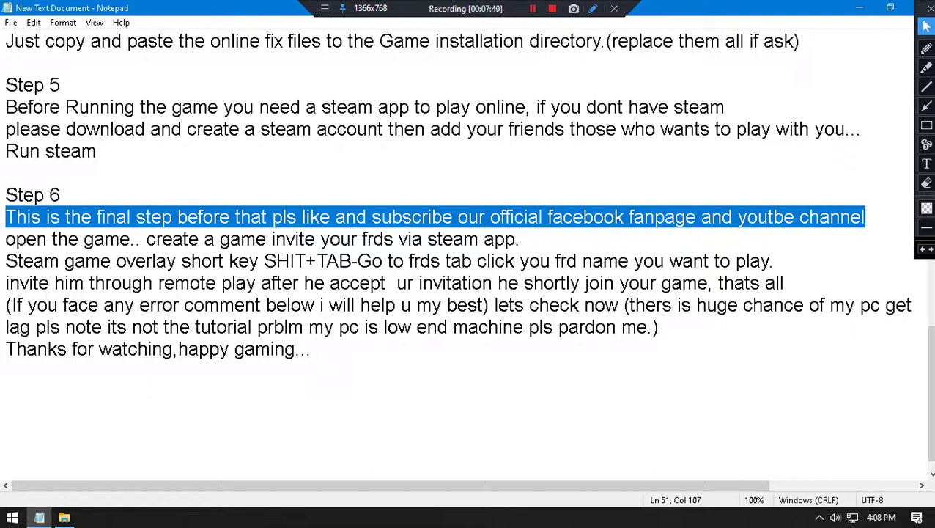
{"action": "left_click_drag", "start_coordinate": [6, 239], "coordinate": [140, 238]}
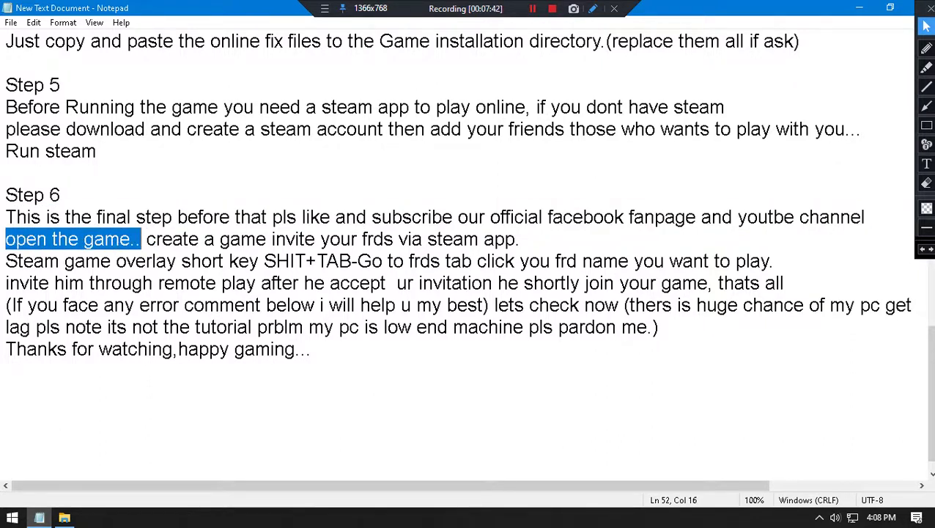
{"action": "left_click_drag", "start_coordinate": [146, 238], "coordinate": [520, 239]}
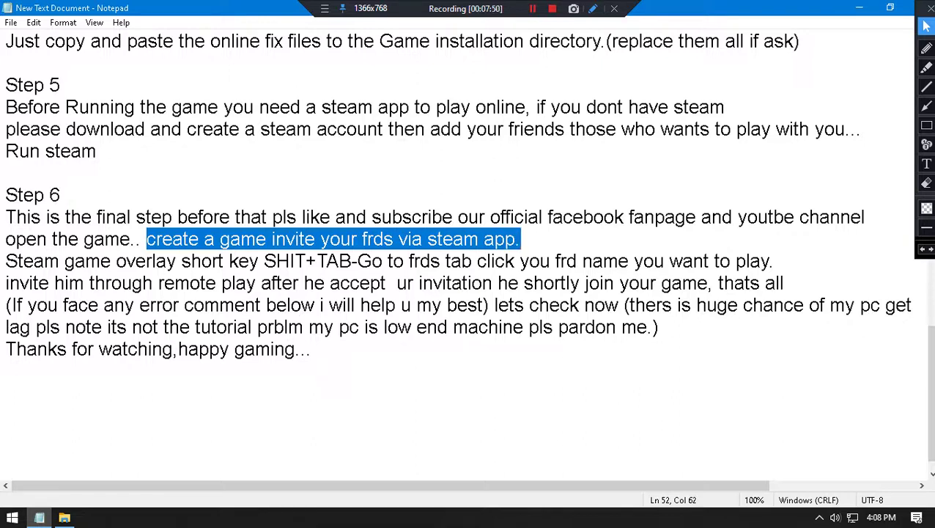
Highlight the remaining Step 6 notes in turn, from the Steam overlay shortcut and remote play invitation to the closing thanks
{"action": "key", "text": "Right"}
{"action": "mouse_move", "coordinate": [6, 261]}
{"action": "left_mouse_down"}
{"action": "mouse_move", "coordinate": [264, 261]}
{"action": "mouse_move", "coordinate": [6, 239]}
{"action": "mouse_move", "coordinate": [6, 261]}
{"action": "left_mouse_up"}
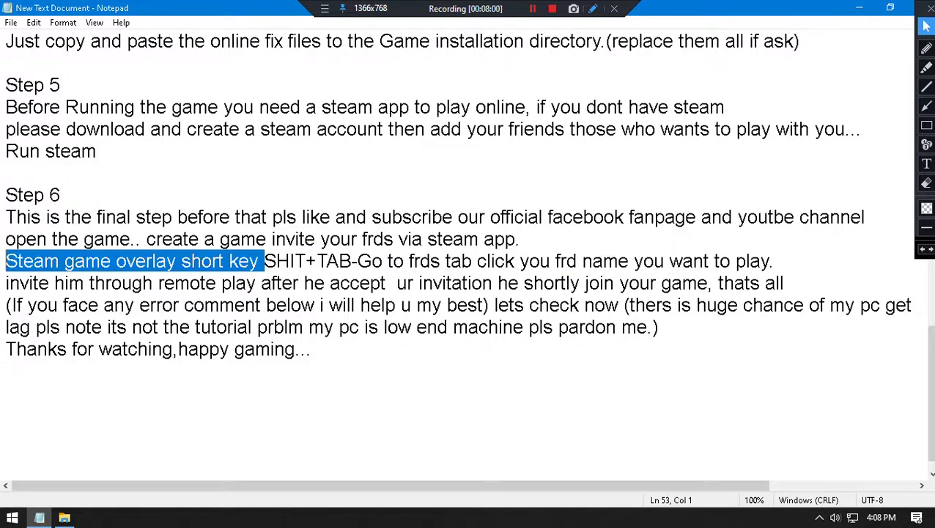
{"action": "left_click_drag", "start_coordinate": [263, 261], "coordinate": [769, 260]}
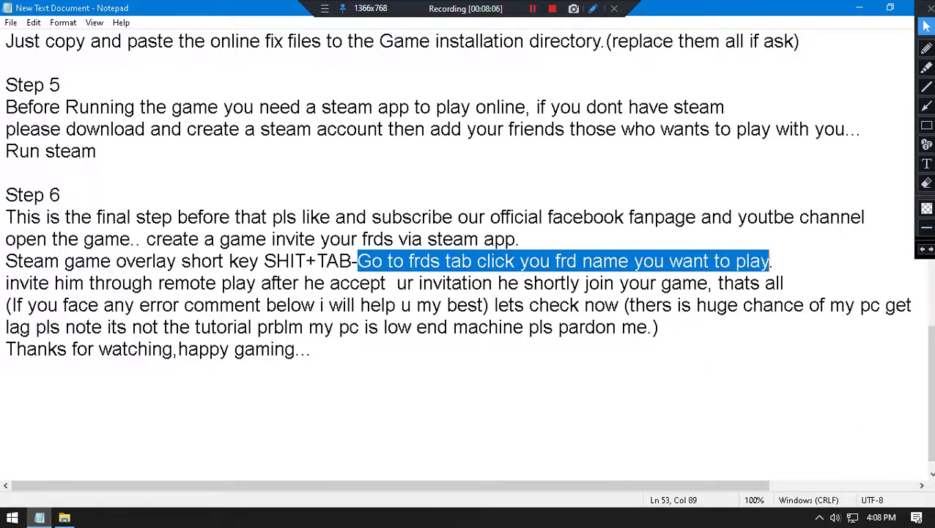
{"action": "left_click_drag", "start_coordinate": [6, 283], "coordinate": [784, 283]}
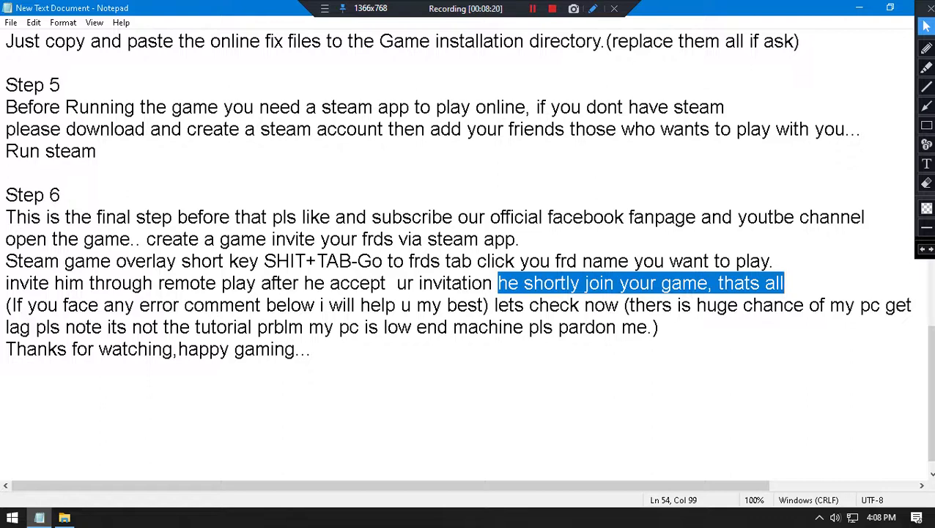
{"action": "left_click_drag", "start_coordinate": [11, 305], "coordinate": [652, 327]}
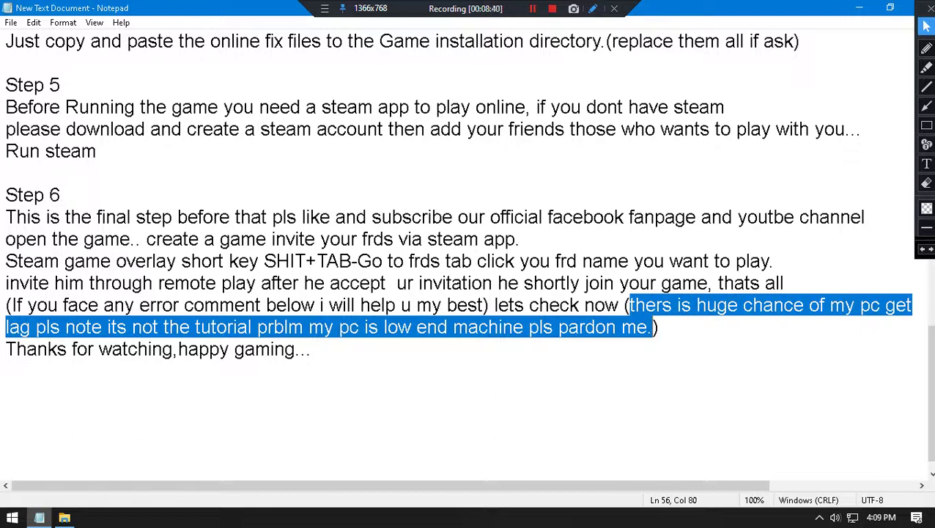
{"action": "left_click_drag", "start_coordinate": [6, 349], "coordinate": [311, 349]}
{"action": "left_click", "coordinate": [6, 370]}
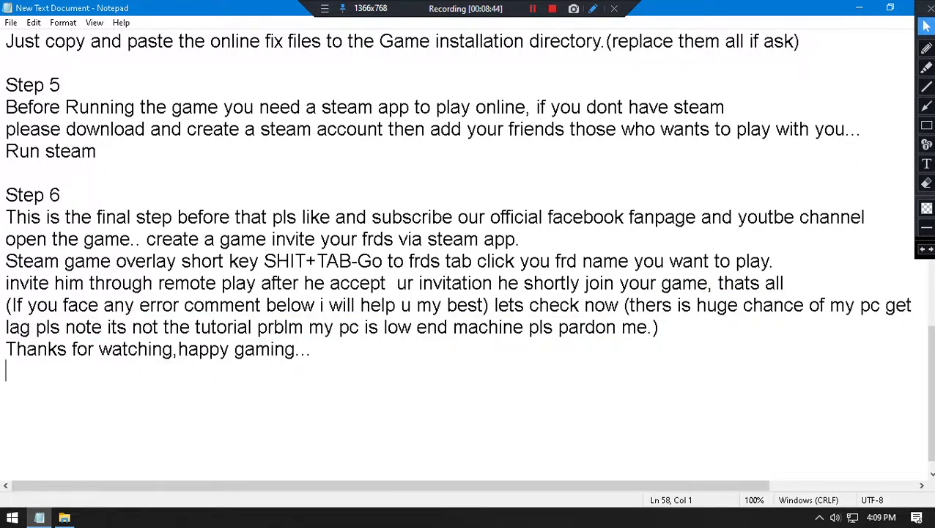
Close the Notepad notes and the Destroy All Humans! 2 Reprobed folder window, and refresh the desktop
{"action": "left_click", "coordinate": [890, 8]}
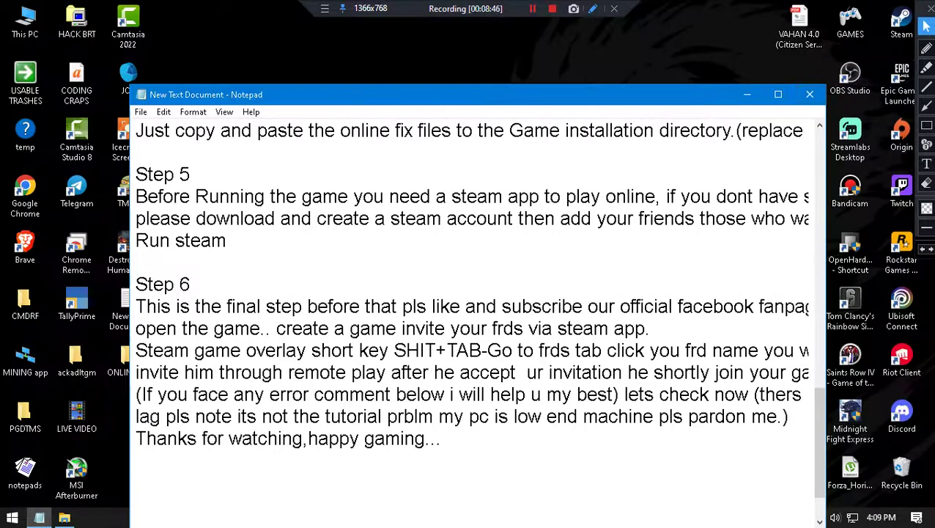
{"action": "left_click", "coordinate": [809, 93]}
{"action": "left_click", "coordinate": [39, 516]}
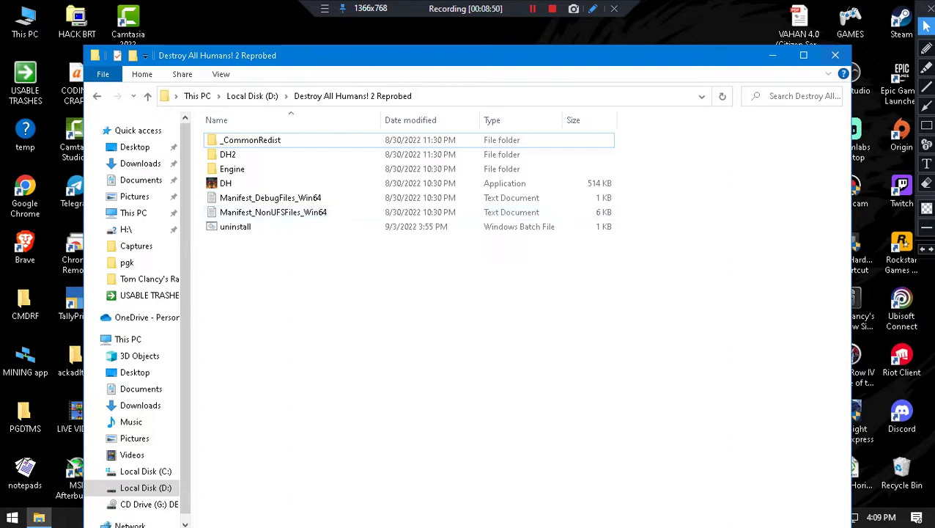
{"action": "left_click", "coordinate": [835, 55]}
{"action": "mouse_move", "coordinate": [129, 246]}
{"action": "left_mouse_down"}
{"action": "mouse_move", "coordinate": [188, 400]}
{"action": "mouse_move", "coordinate": [150, 409]}
{"action": "mouse_move", "coordinate": [102, 233]}
{"action": "mouse_move", "coordinate": [143, 242]}
{"action": "mouse_move", "coordinate": [130, 249]}
{"action": "left_mouse_up"}
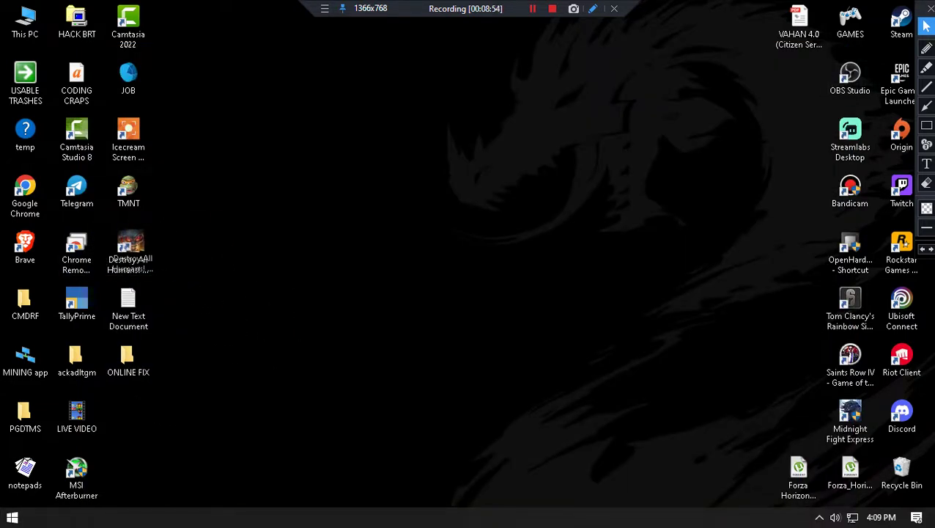
{"action": "right_click", "coordinate": [246, 189]}
{"action": "left_click", "coordinate": [285, 229]}
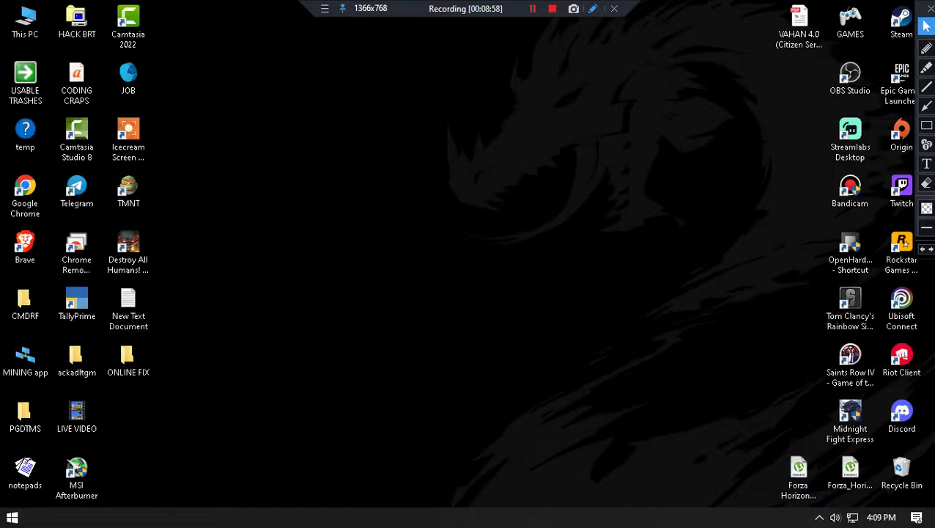
Launch Destroy All Humans! 2 - Reprobed, dismiss the fix credits, close the online-fix.me browser window and acknowledge the Steamworks fix activation
{"action": "left_click", "coordinate": [128, 251]}
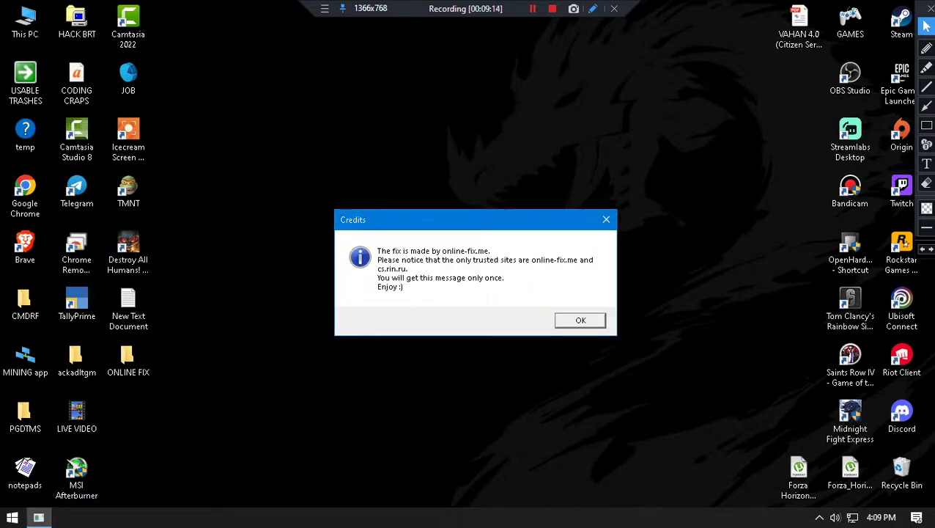
{"action": "key", "text": "Return"}
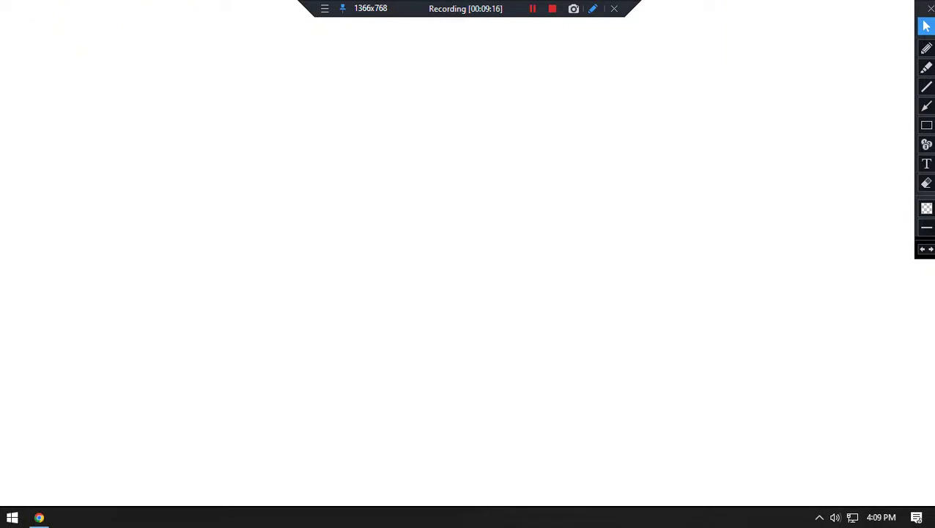
{"action": "left_click_drag", "start_coordinate": [732, 10], "coordinate": [591, 75]}
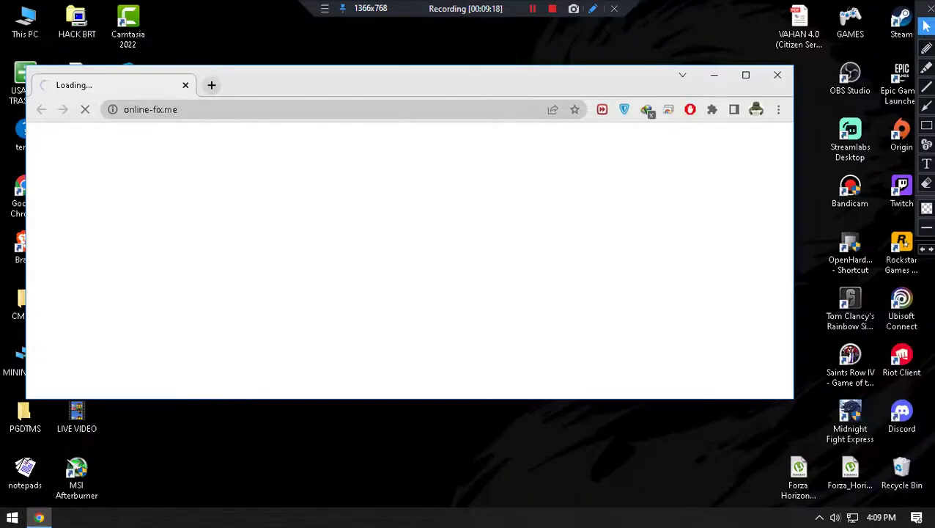
{"action": "left_click", "coordinate": [776, 75]}
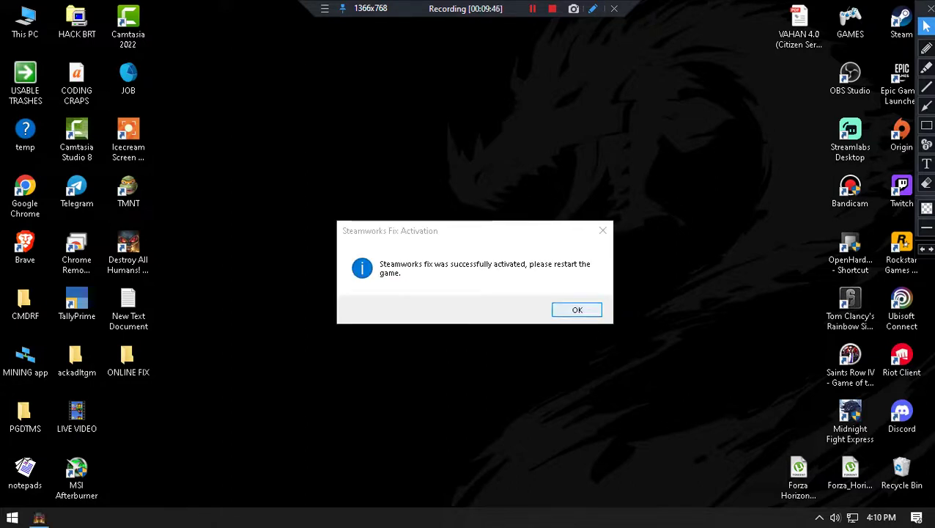
{"action": "left_click", "coordinate": [577, 310]}
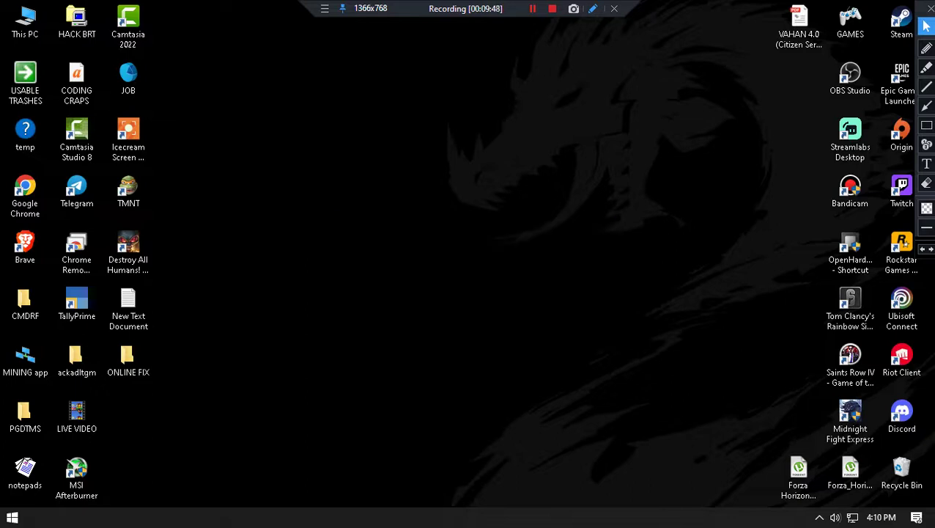
{"action": "right_click", "coordinate": [455, 172]}
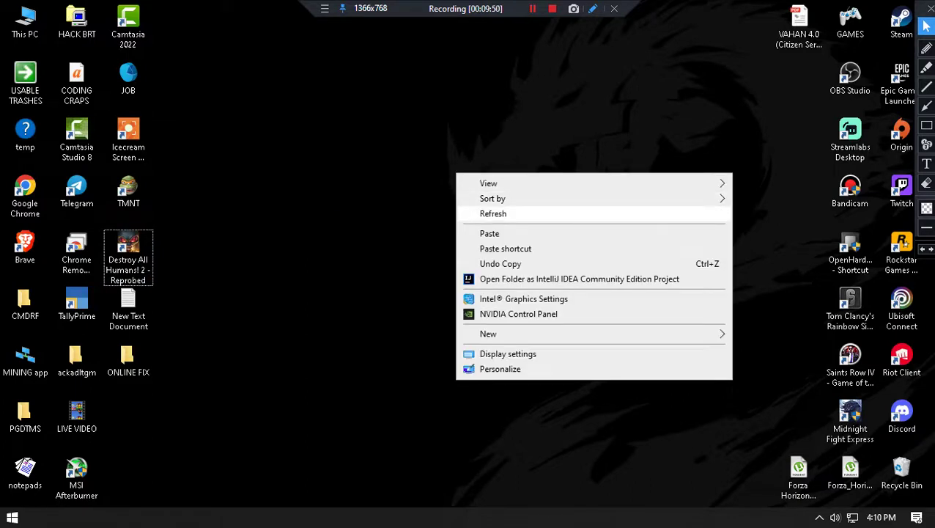
{"action": "left_click", "coordinate": [476, 211]}
{"action": "right_click", "coordinate": [425, 158]}
{"action": "left_click", "coordinate": [443, 196]}
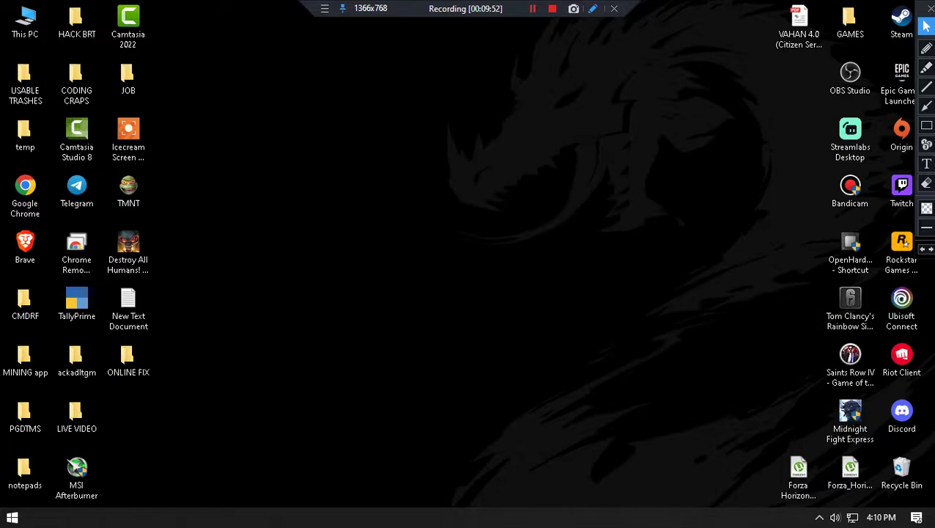
{"action": "right_click", "coordinate": [408, 124]}
{"action": "left_click", "coordinate": [439, 165]}
Open Task Manager and examine the running processes, including the Steam ones
{"action": "right_click", "coordinate": [444, 519]}
{"action": "left_click", "coordinate": [483, 458]}
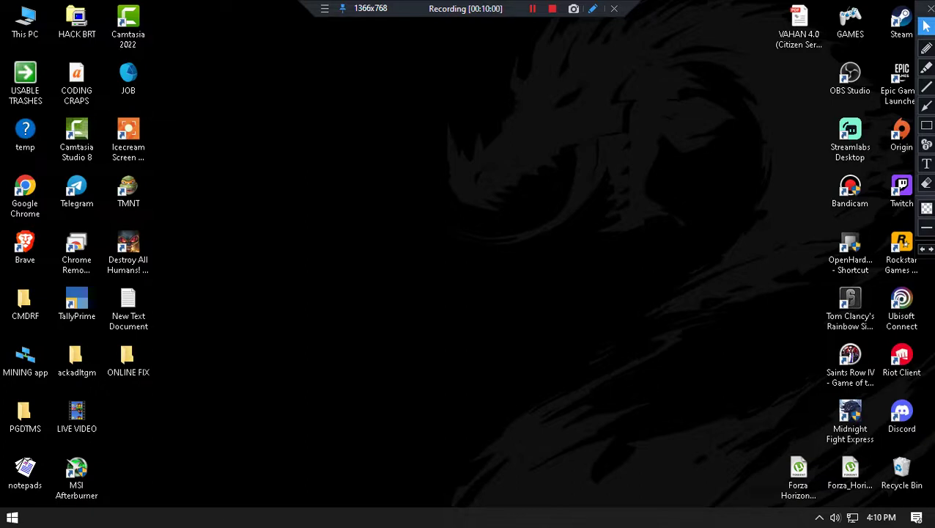
{"action": "key", "text": "ctrl+shift+Escape"}
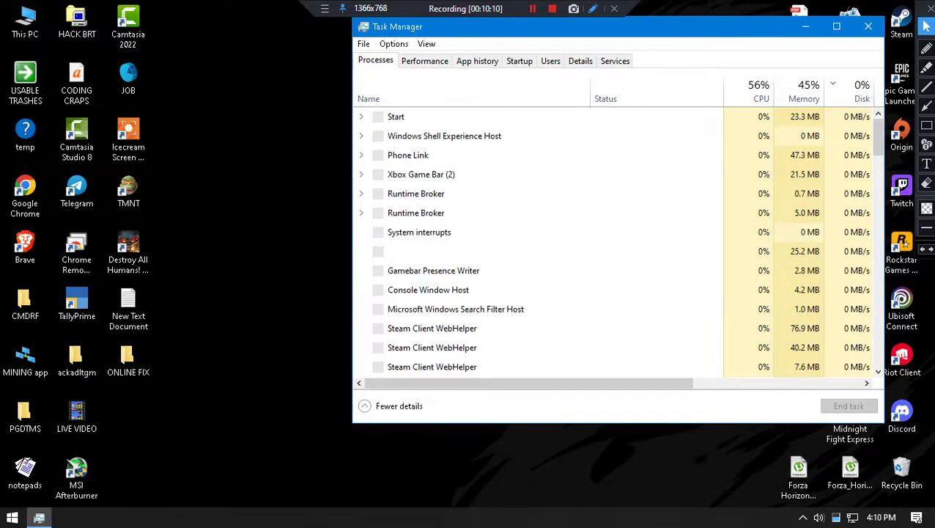
{"action": "left_click_drag", "start_coordinate": [513, 27], "coordinate": [436, 57]}
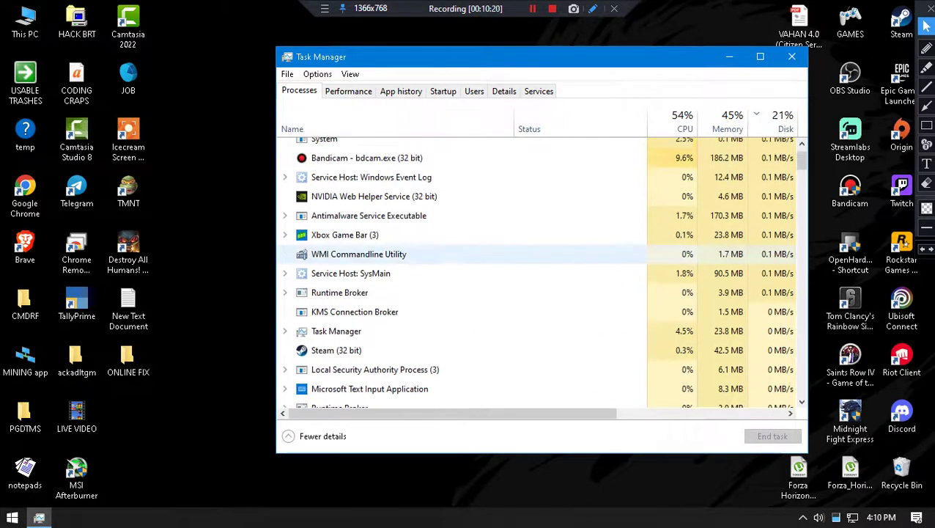
{"action": "scroll", "coordinate": [468, 242], "scroll_direction": "down", "scroll_amount": 4}
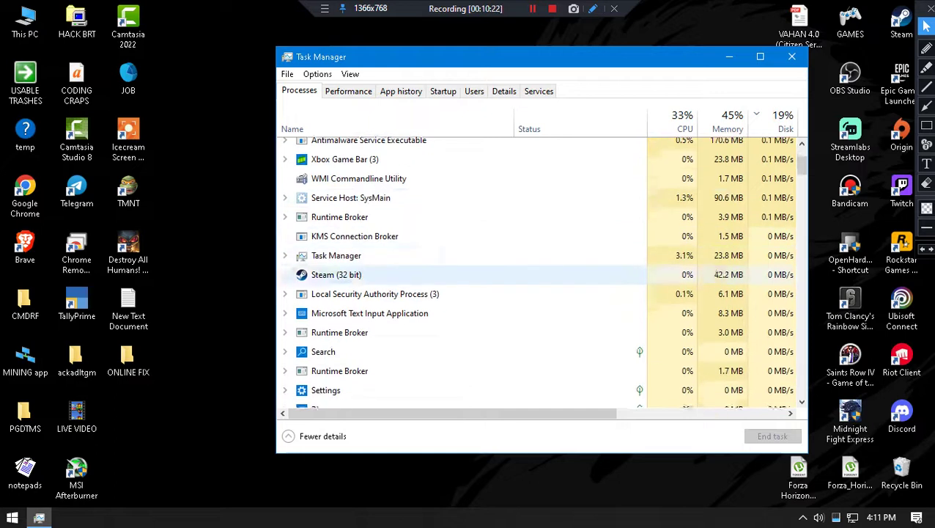
{"action": "scroll", "coordinate": [469, 249], "scroll_direction": "down", "scroll_amount": 4}
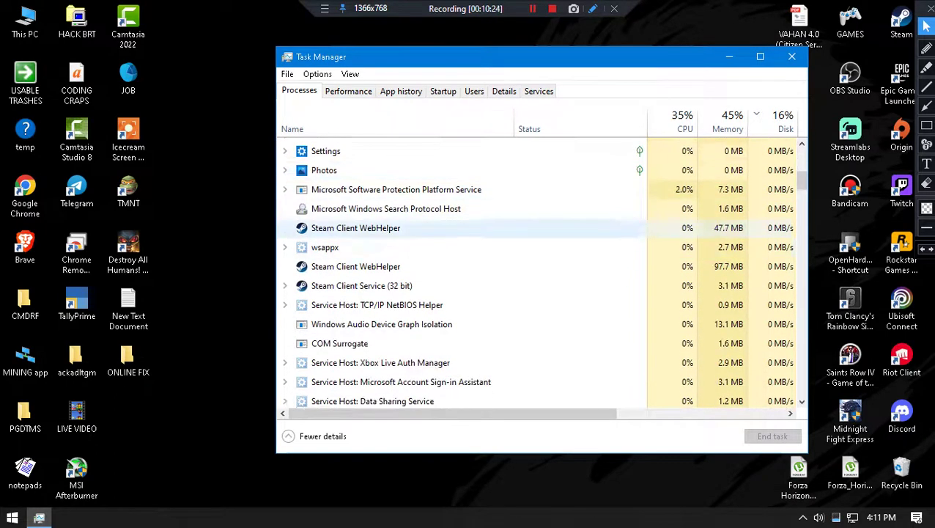
{"action": "scroll", "coordinate": [469, 271], "scroll_direction": "down", "scroll_amount": 2}
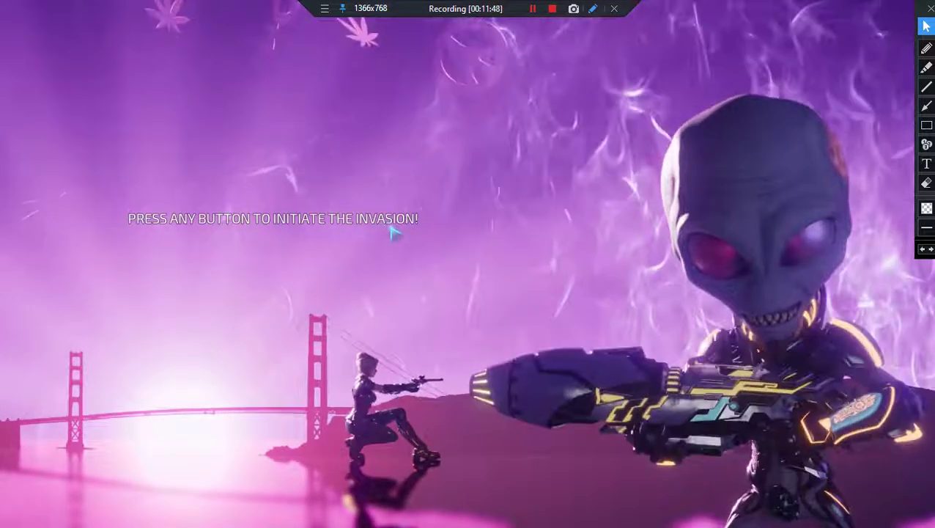
Go past the game's title screen, confirm the challenges and mutators notice, and open the Video settings in Options
{"action": "left_click", "coordinate": [386, 219]}
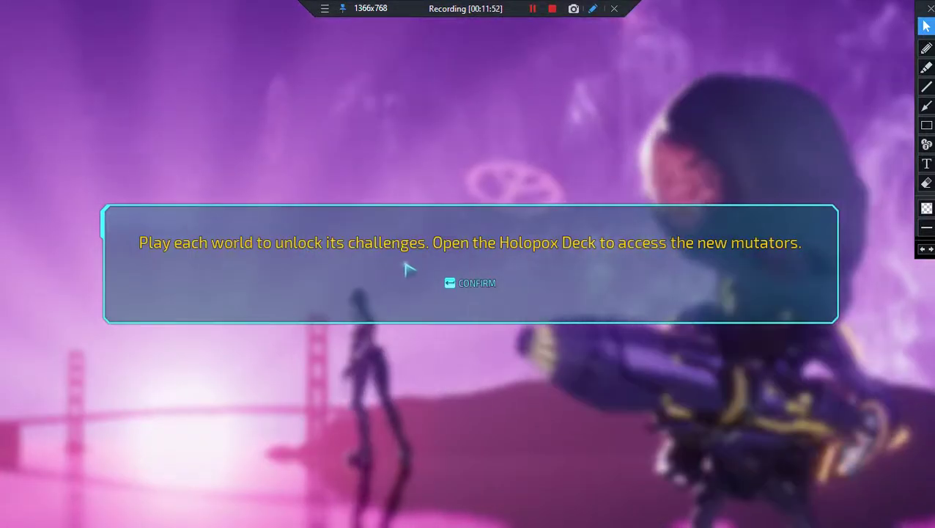
{"action": "left_click", "coordinate": [435, 282]}
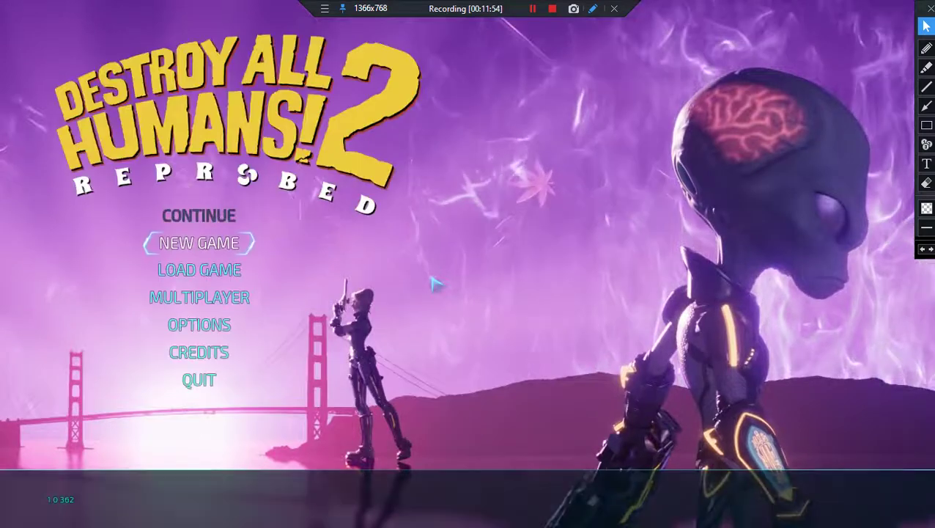
{"action": "key", "text": "Down"}
{"action": "key", "text": "Down"}
{"action": "key", "text": "Down"}
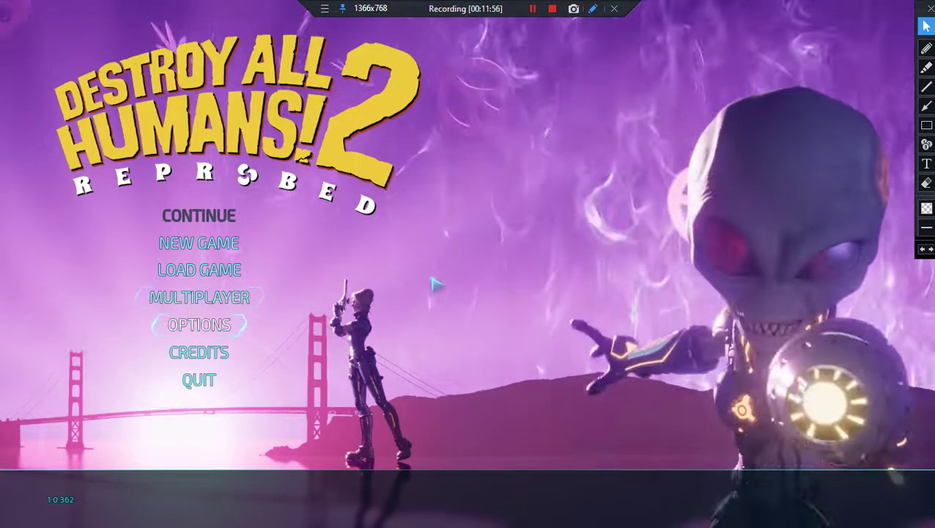
{"action": "key", "text": "Return"}
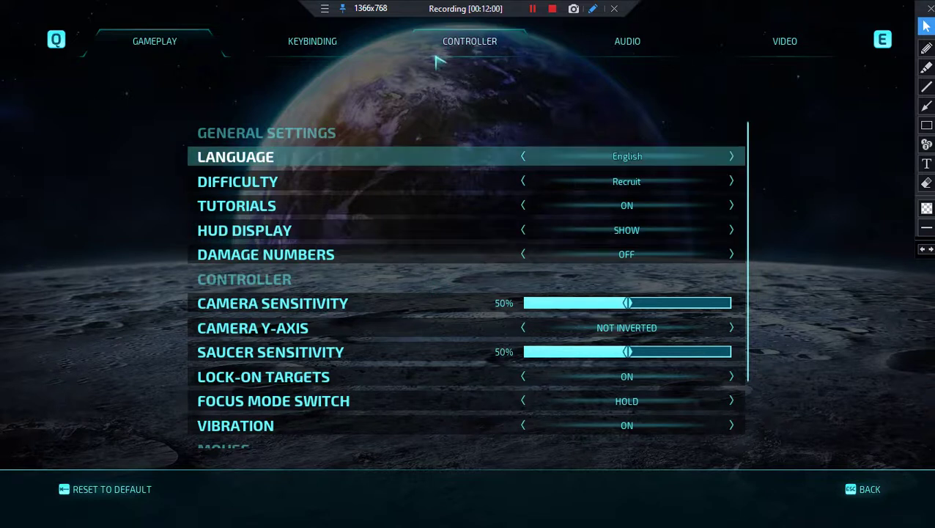
{"action": "left_click", "coordinate": [778, 48]}
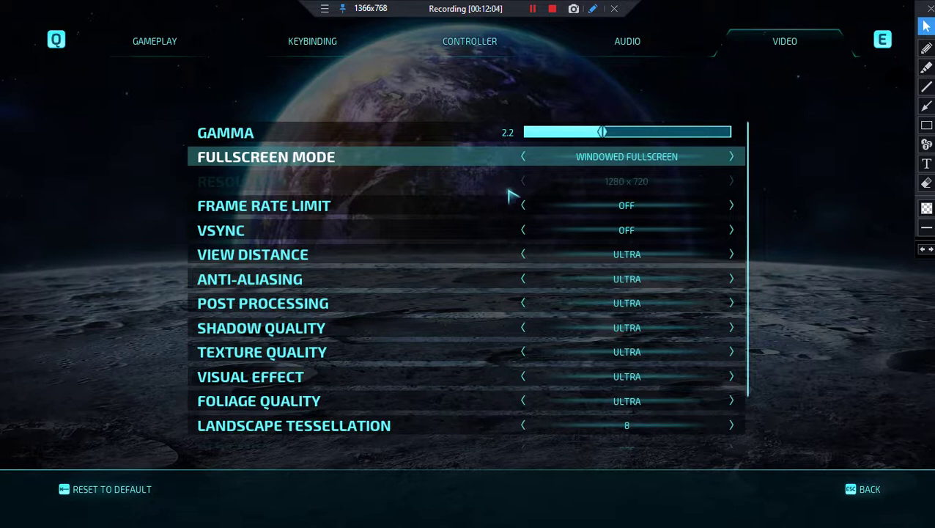